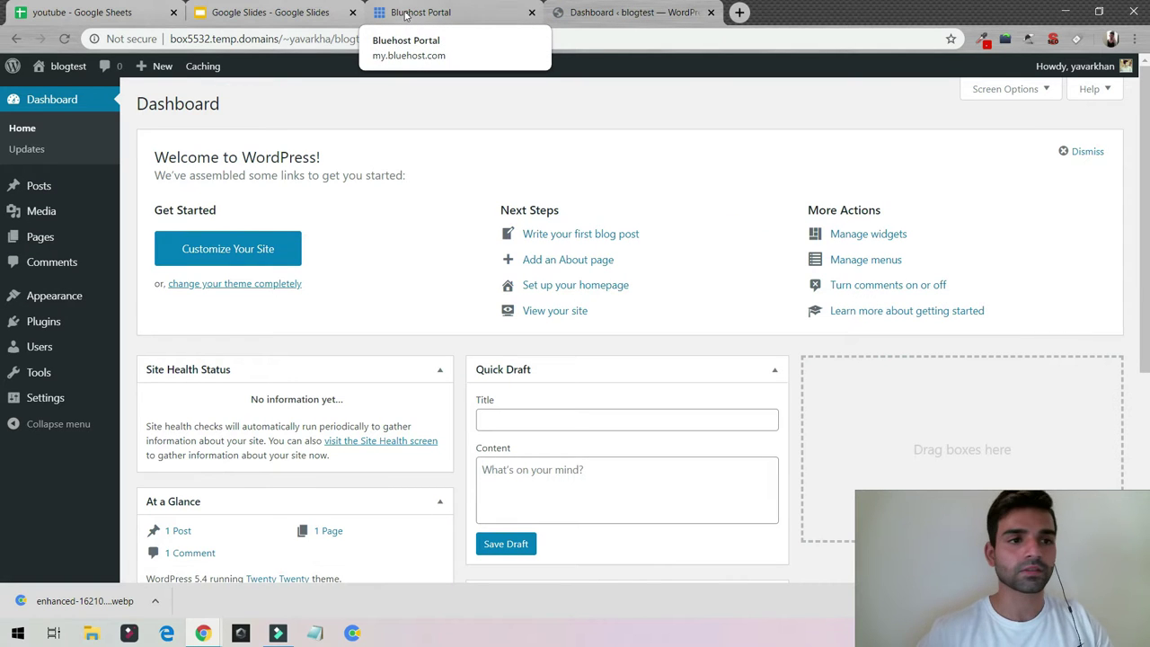
# Open the public front end of the blogtest site in a new browser tab and view its home page
pyautogui.middleClick(73, 97)
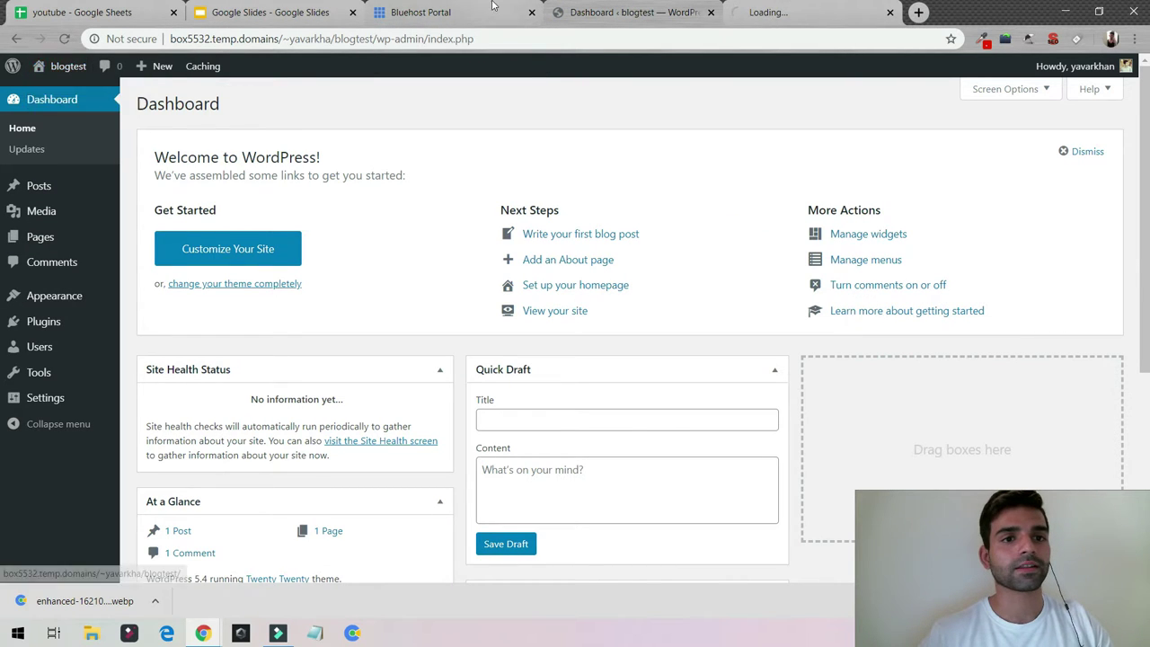
pyautogui.click(493, 7)
pyautogui.click(78, 95)
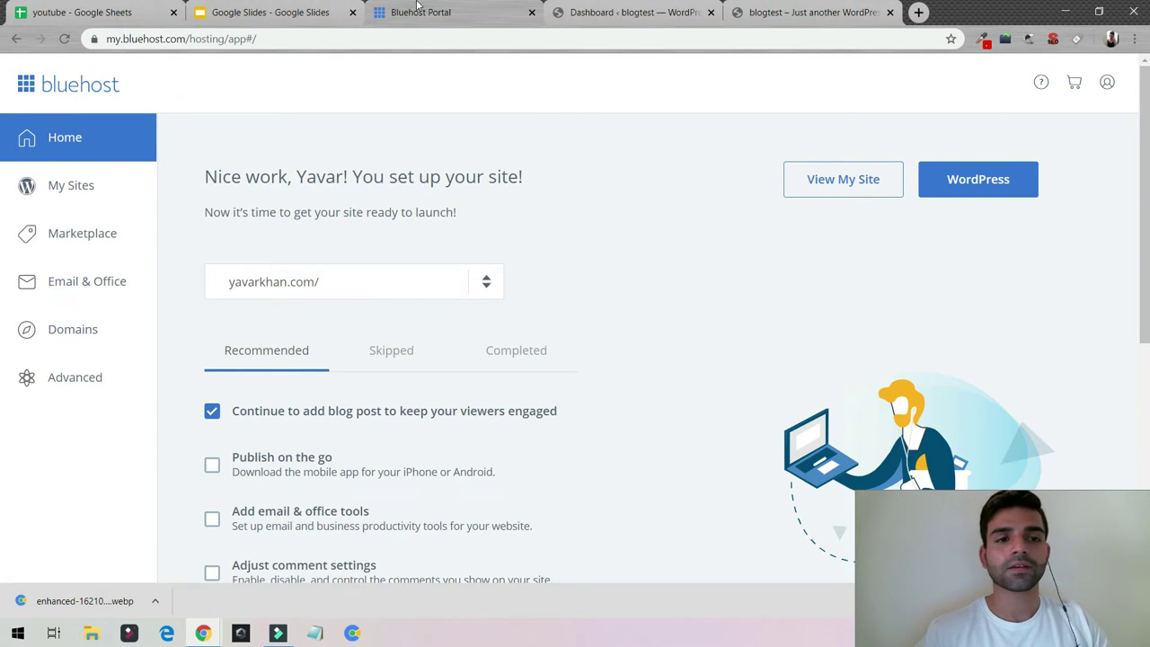
pyautogui.click(799, 11)
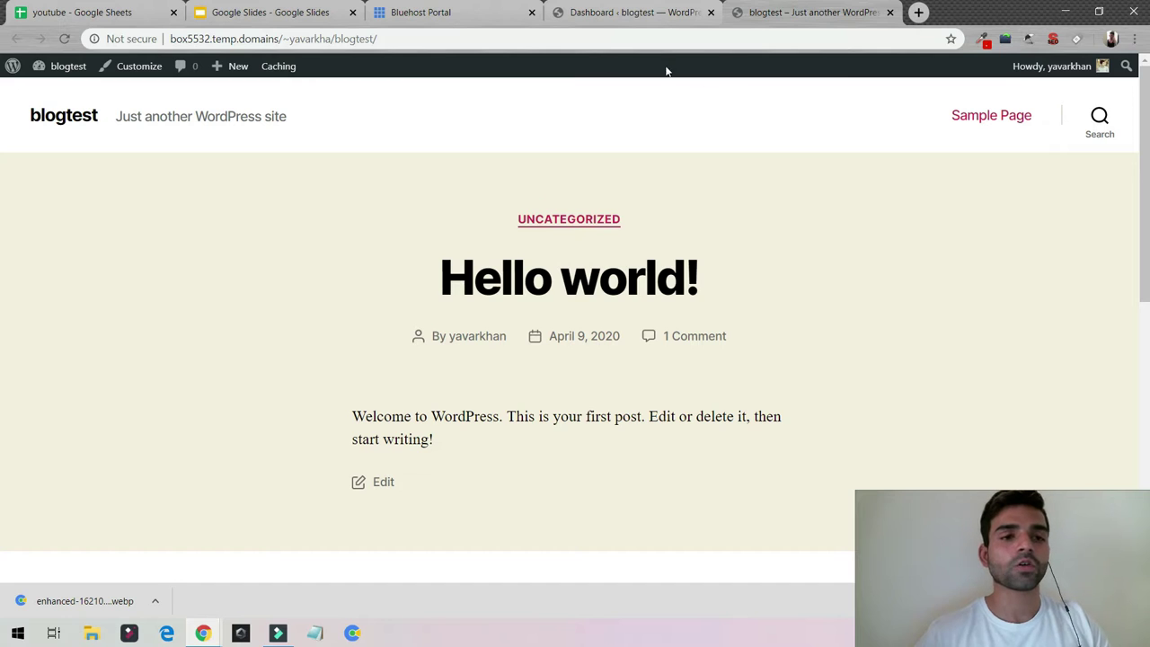
# Open the blogtest site's admin dashboard from the front end in another browser tab and switch to it
pyautogui.moveTo(56, 70)
pyautogui.middleClick(61, 97)
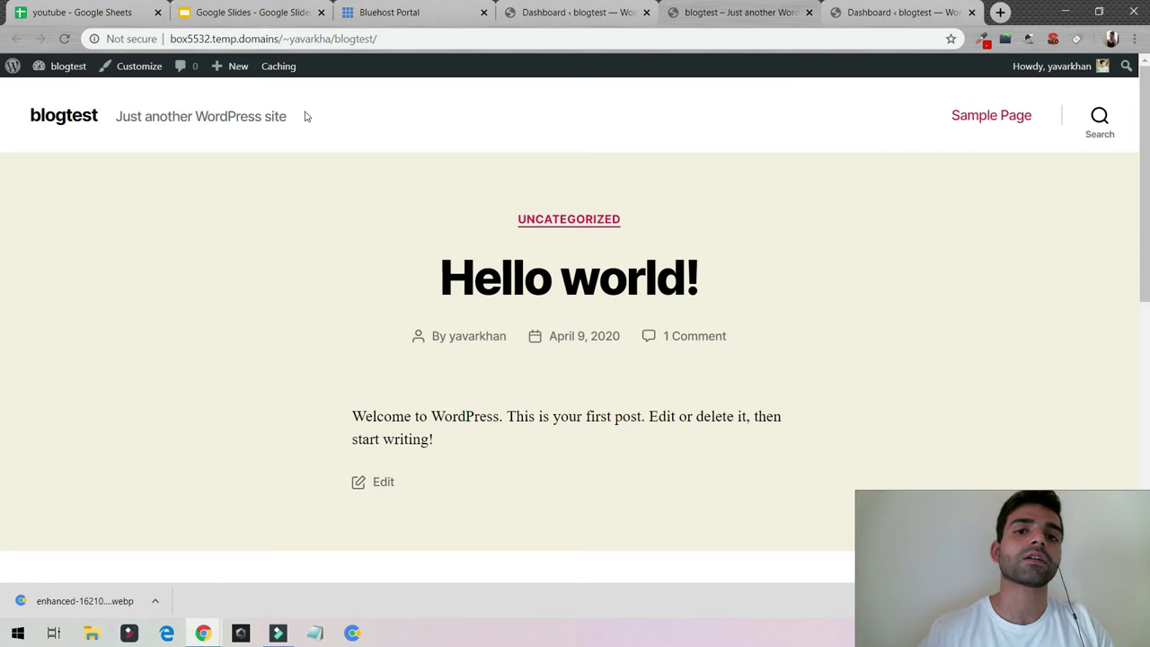
pyautogui.click(920, 9)
# Open the permalink settings and select the Post name URL structure
pyautogui.moveTo(50, 378)
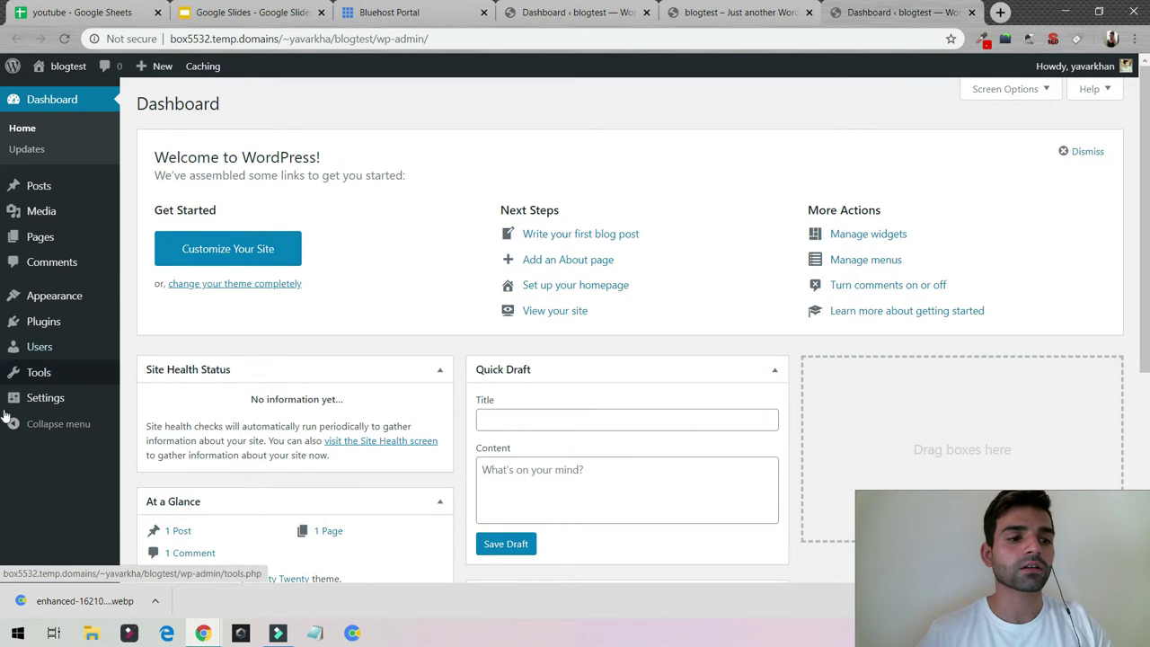
pyautogui.moveTo(61, 406)
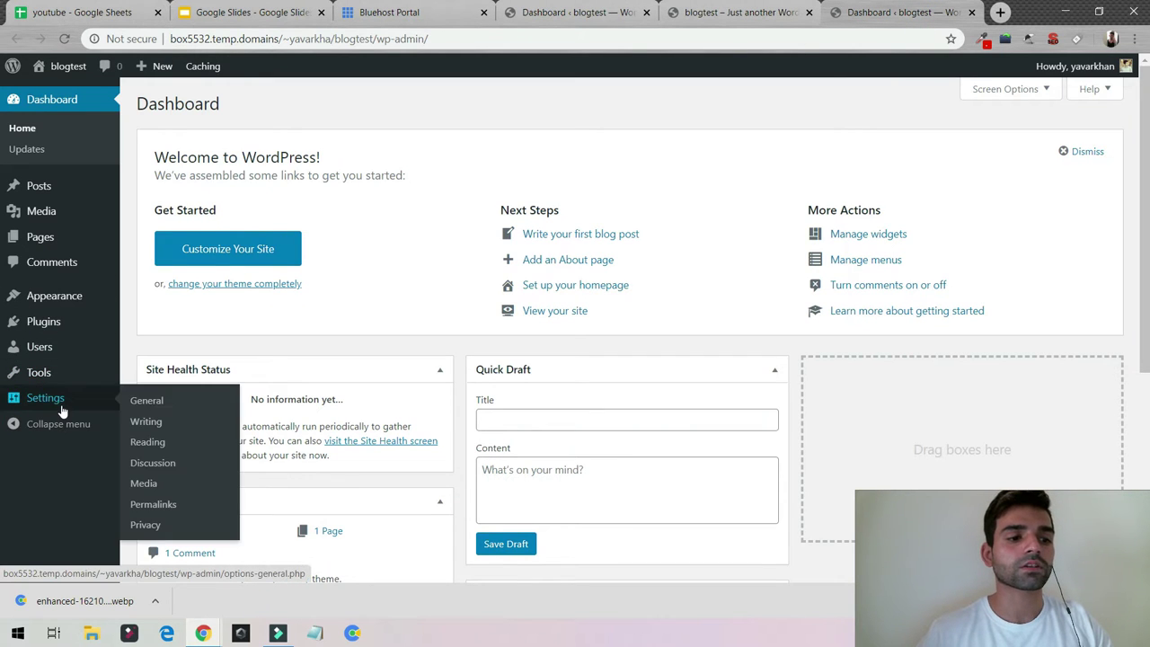
pyautogui.click(166, 505)
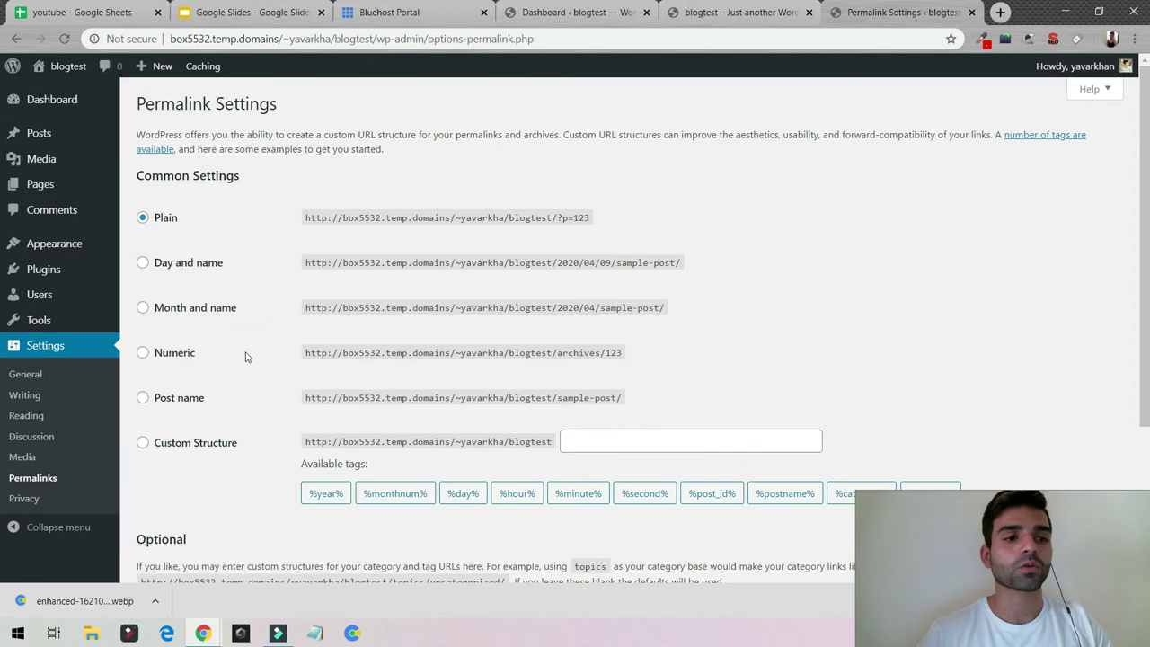
pyautogui.click(177, 400)
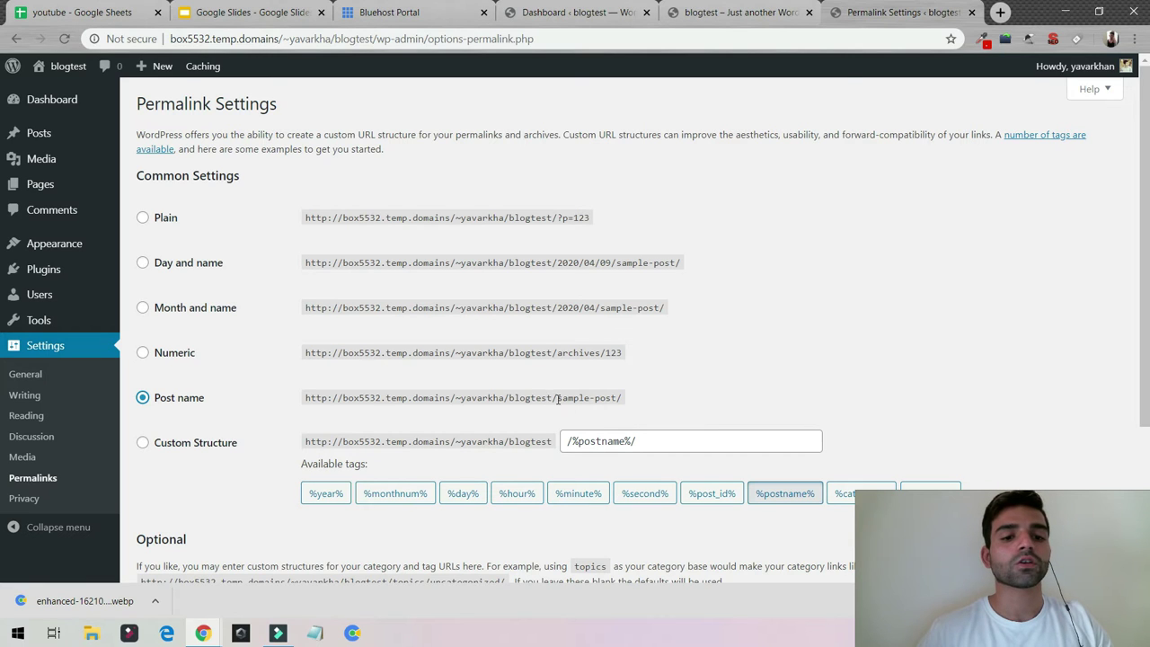
pyautogui.moveTo(547, 398); pyautogui.dragTo(651, 404)
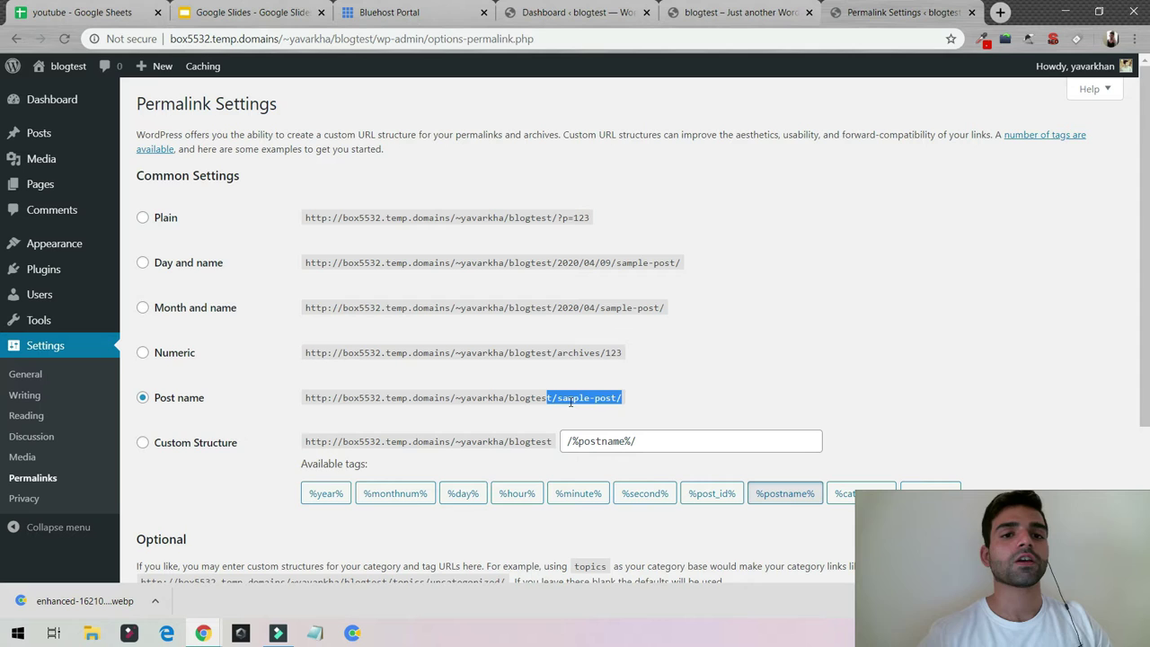
# Open the Hello world! post on the live site and compare its URL ending with the post title
pyautogui.click(745, 12)
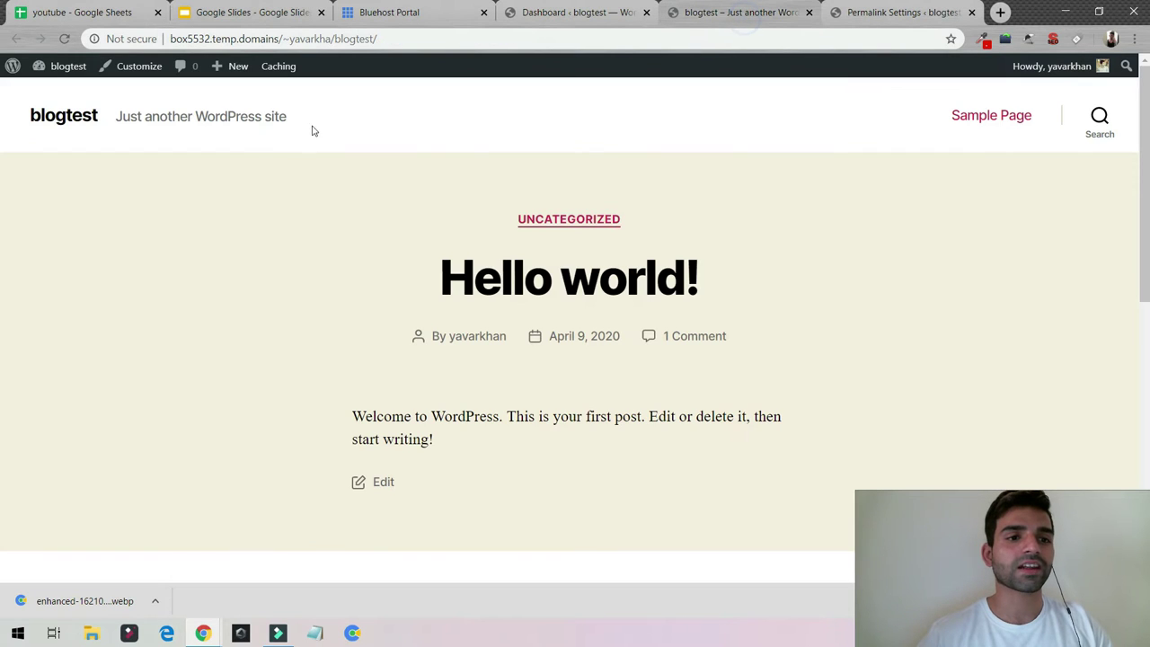
pyautogui.click(516, 278)
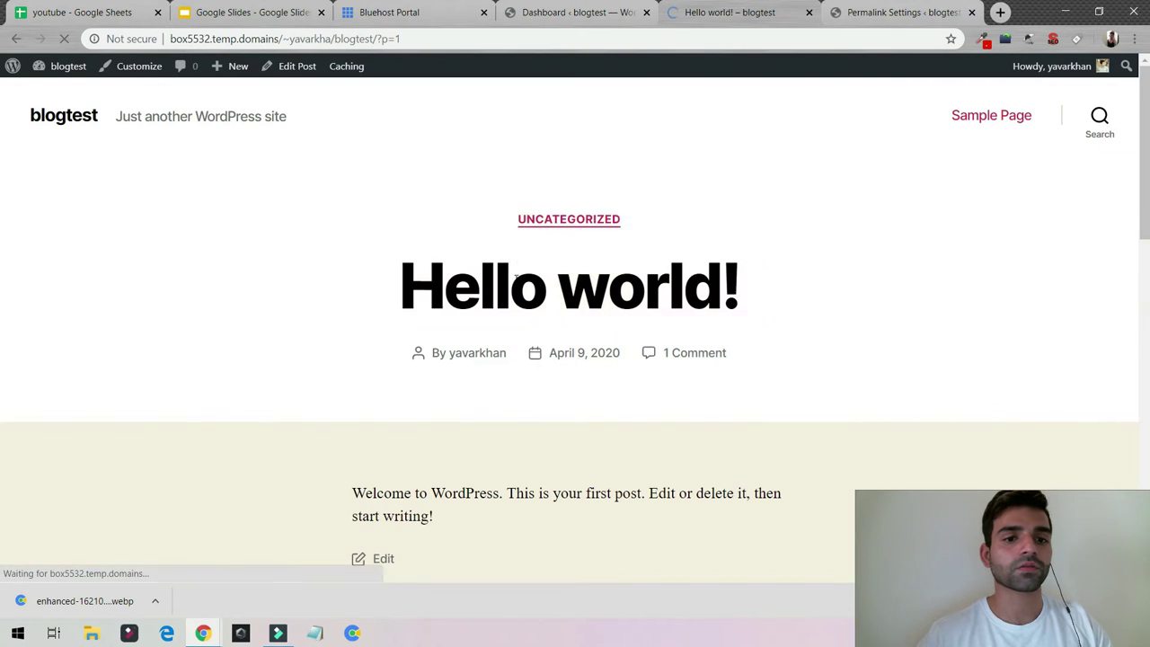
pyautogui.moveTo(378, 39); pyautogui.dragTo(400, 39)
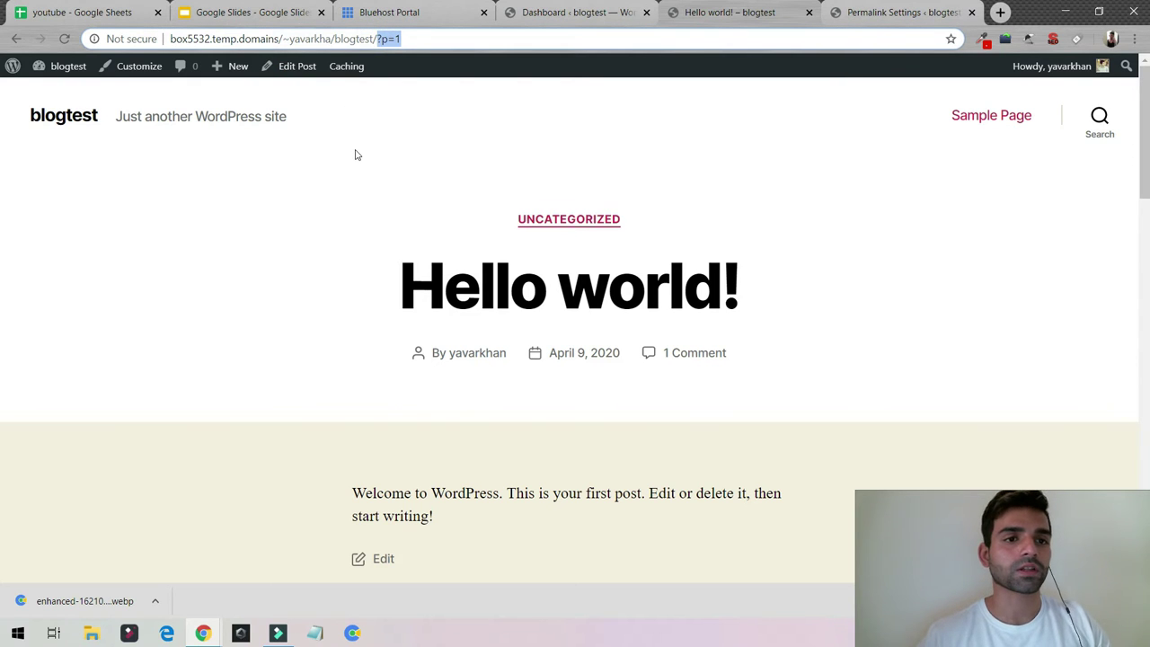
pyautogui.click(834, 11)
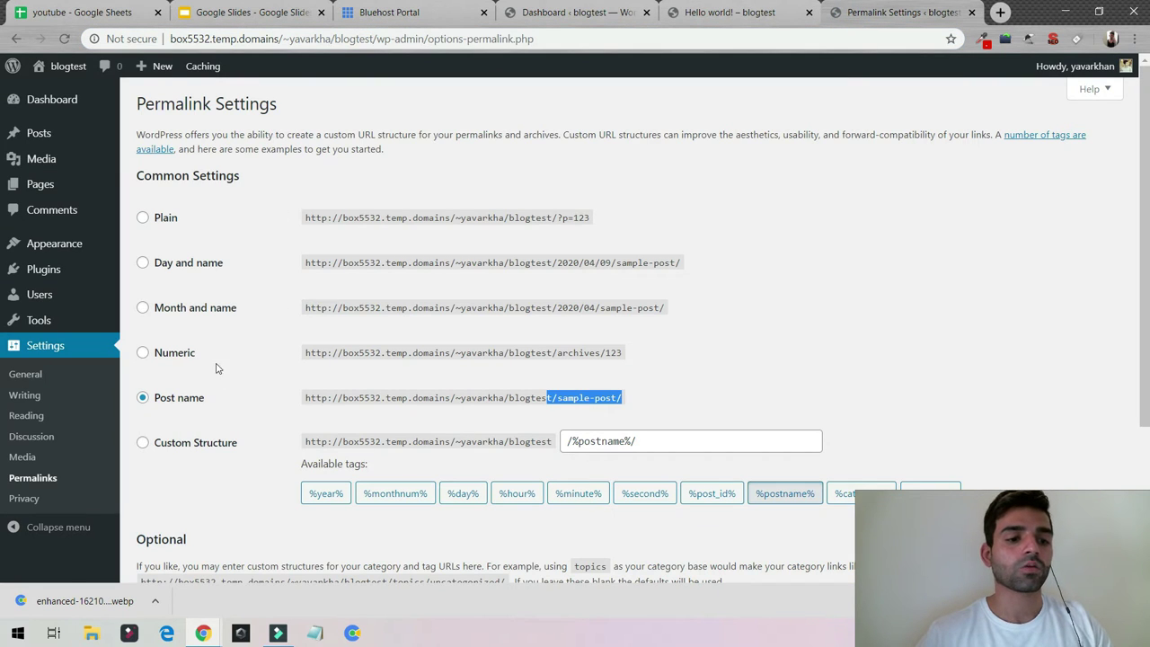
pyautogui.click(697, 9)
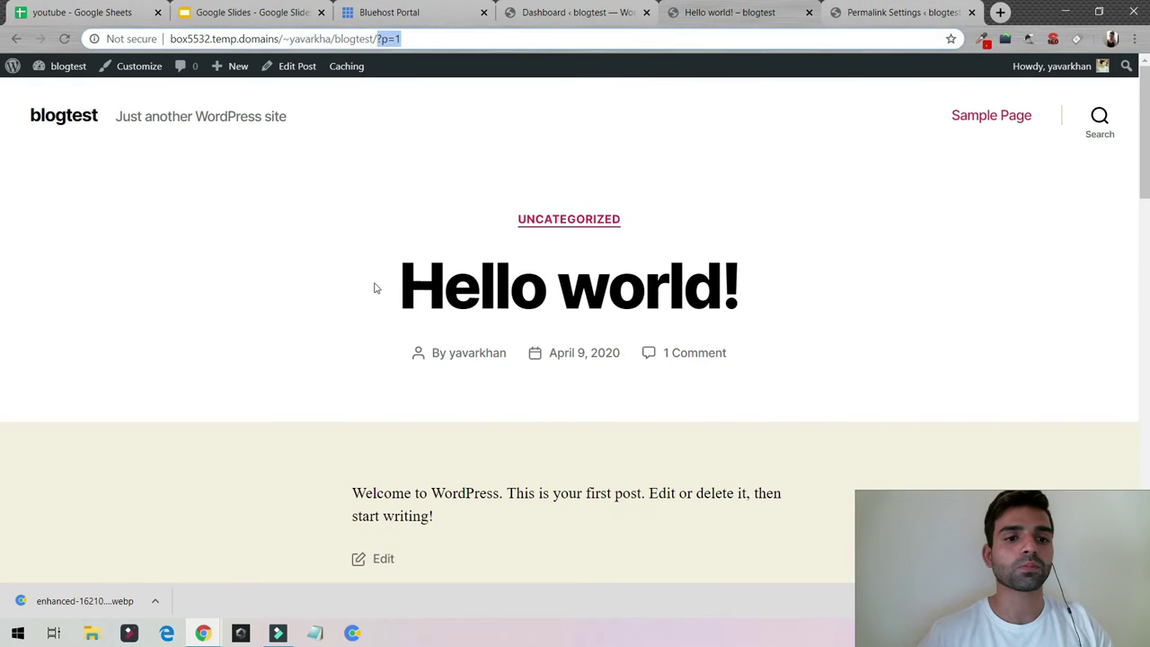
pyautogui.moveTo(372, 285); pyautogui.dragTo(742, 287)
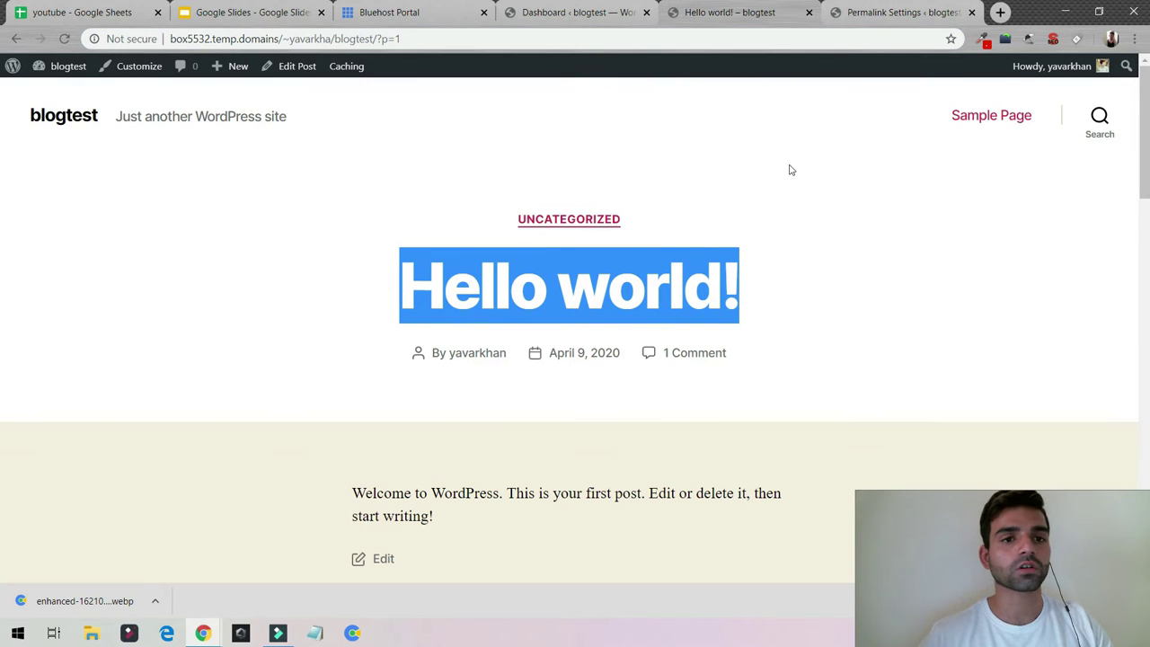
# Save the permalink settings with the Post name structure selected
pyautogui.click(889, 11)
pyautogui.scroll(-3, 440, 397)
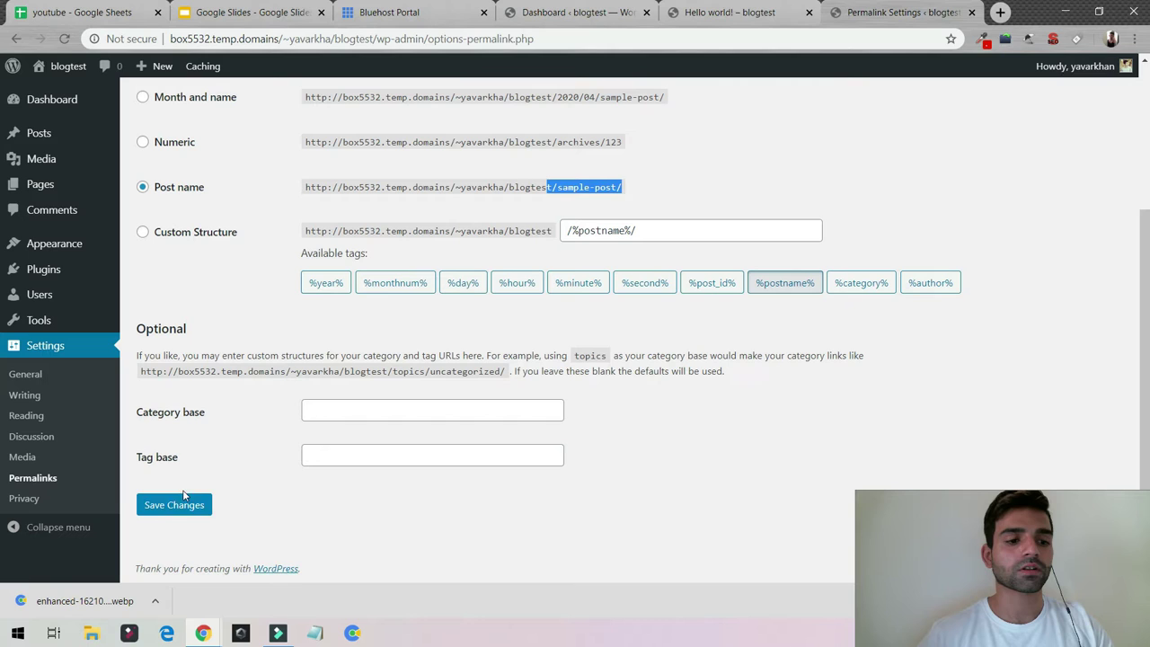
pyautogui.click(167, 501)
# Reload the Hello world! post and examine the ending of its URL
pyautogui.click(712, 13)
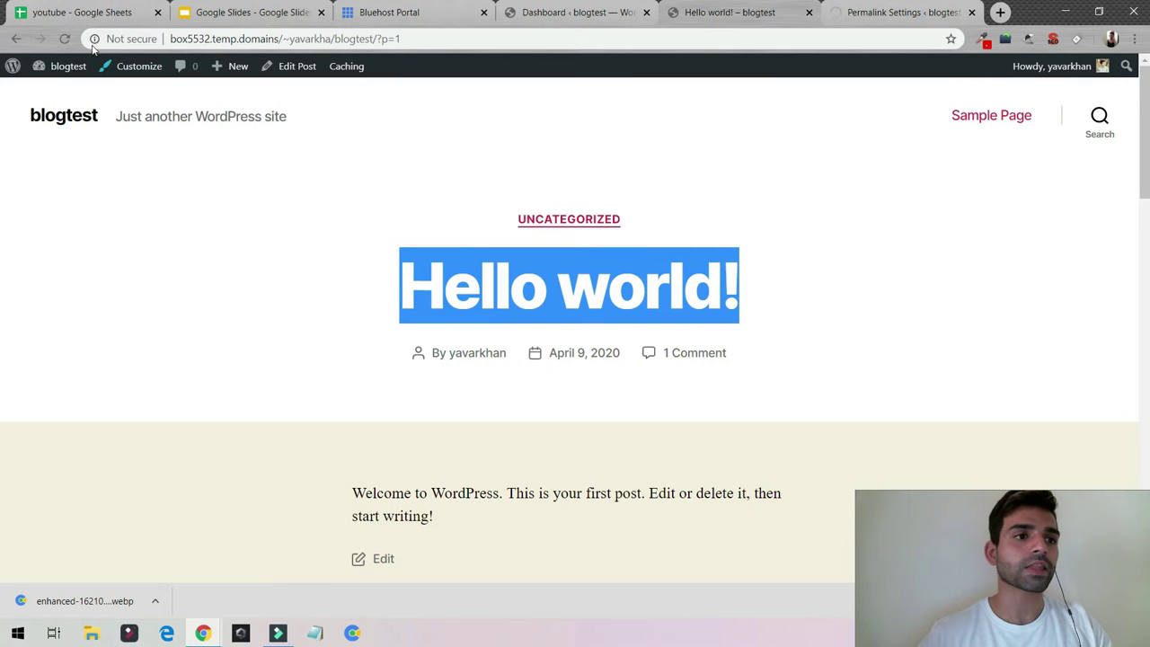
pyautogui.click(64, 39)
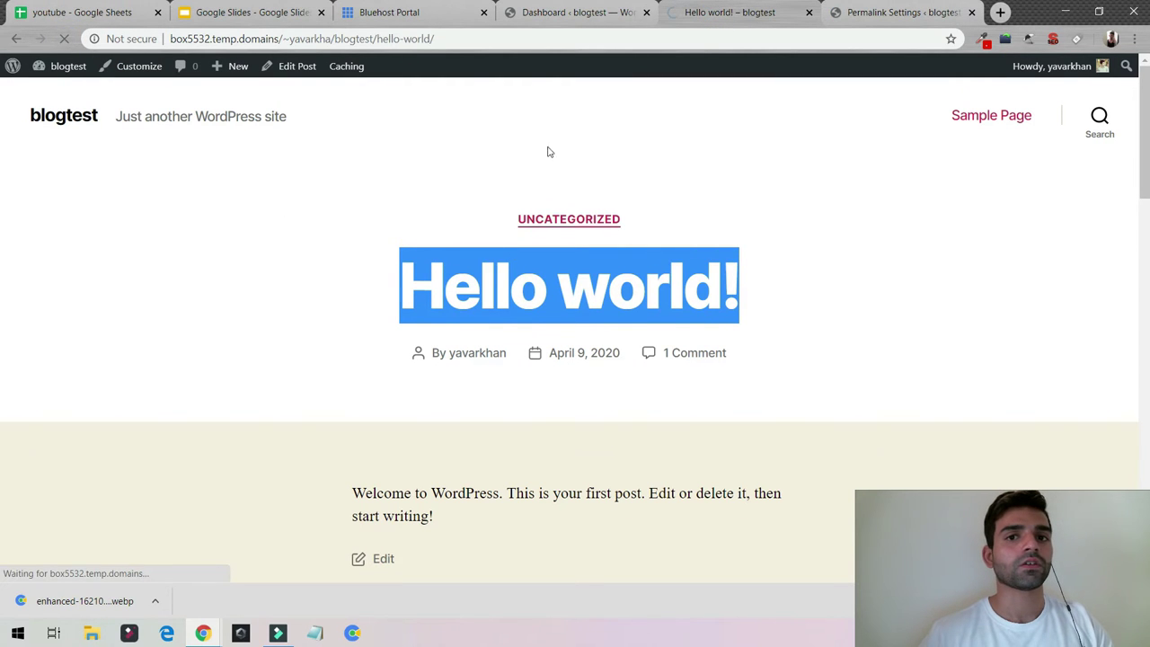
pyautogui.moveTo(377, 39); pyautogui.dragTo(497, 45)
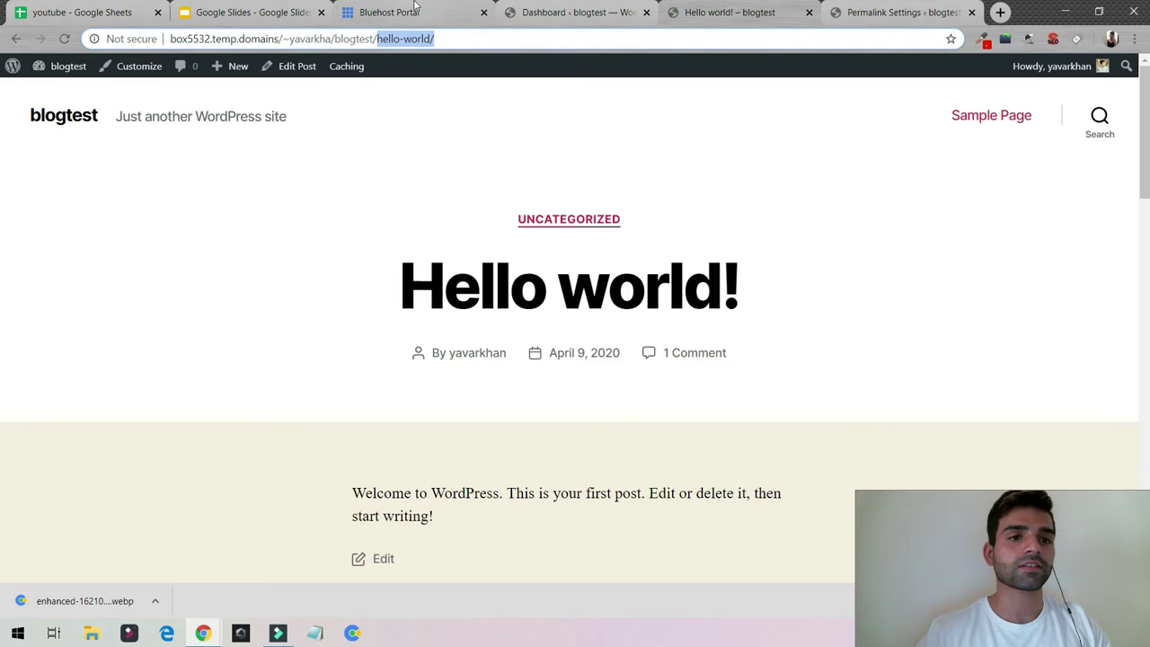
pyautogui.moveTo(381, 41); pyautogui.dragTo(448, 43)
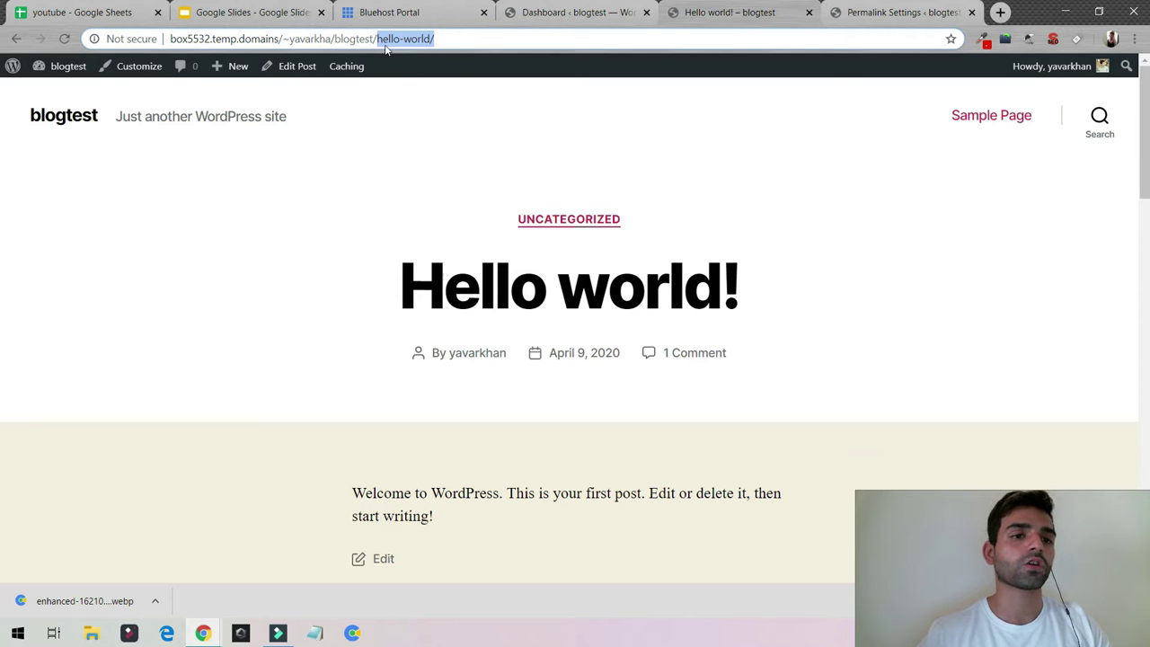
# Open the General settings and examine the Site Title and Tagline fields
pyautogui.click(875, 12)
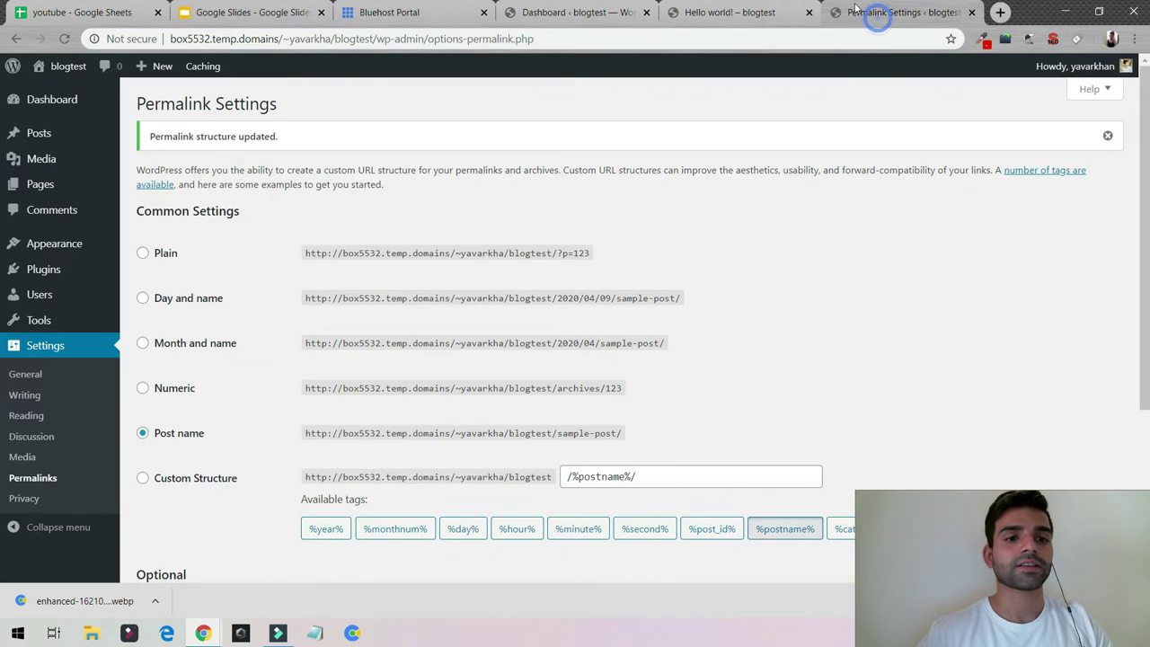
pyautogui.click(27, 374)
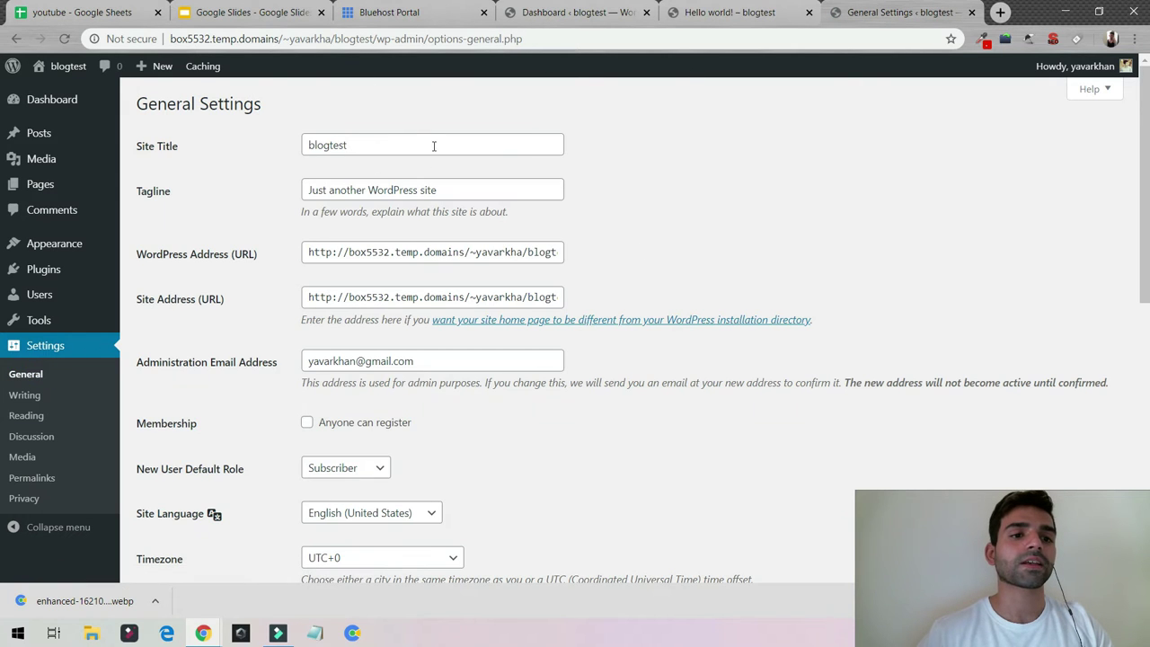
pyautogui.doubleClick(403, 145)
pyautogui.tripleClick(506, 189)
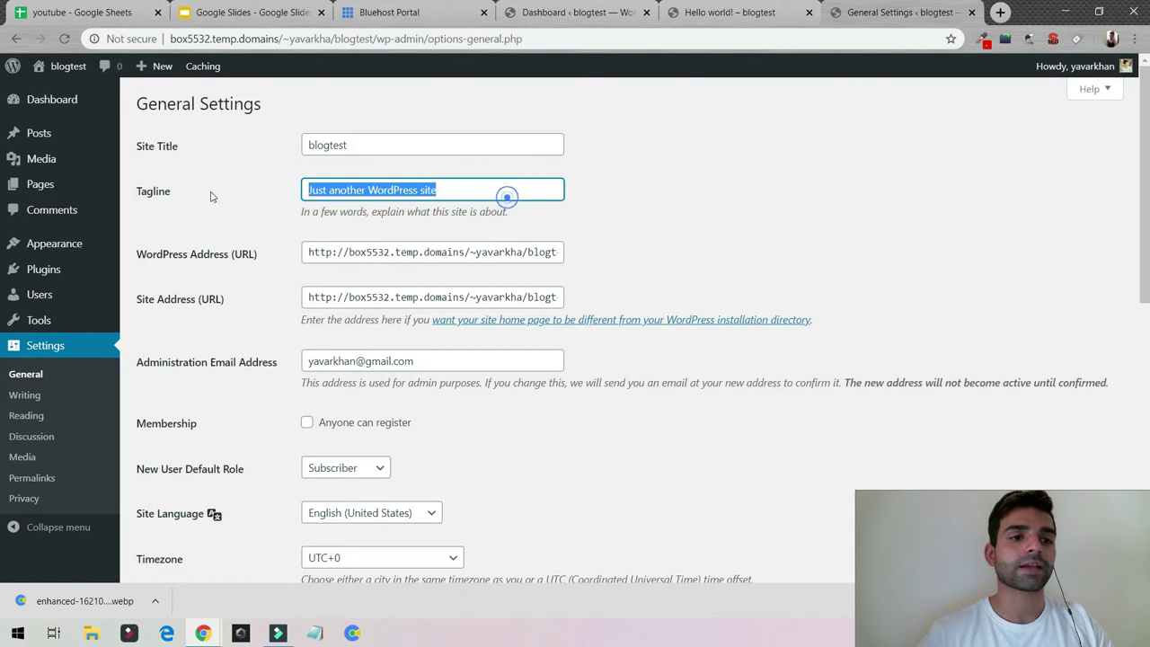
pyautogui.doubleClick(380, 151)
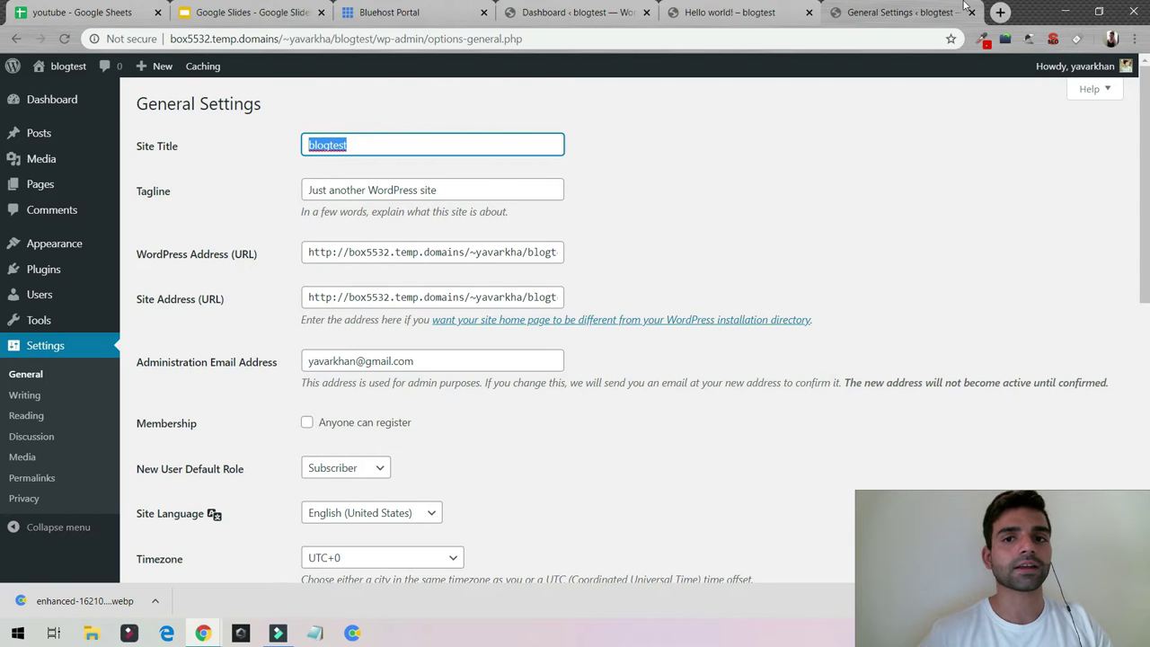
# Search Google for "make money online" in a new browser tab
pyautogui.click(998, 13)
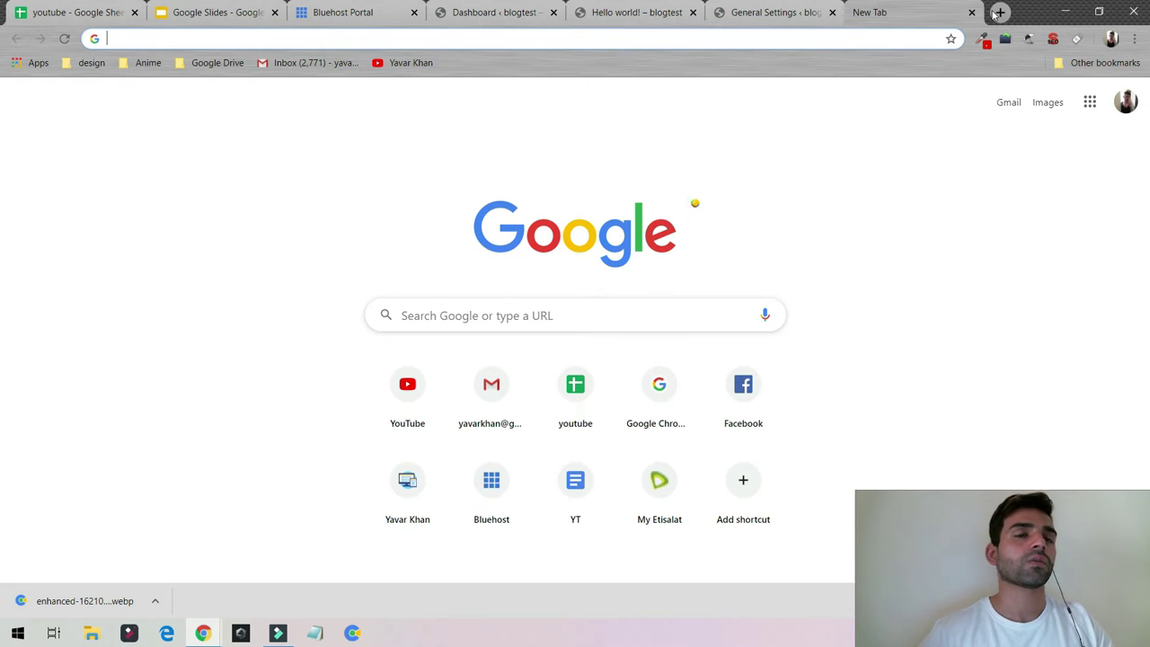
pyautogui.write('make mo')
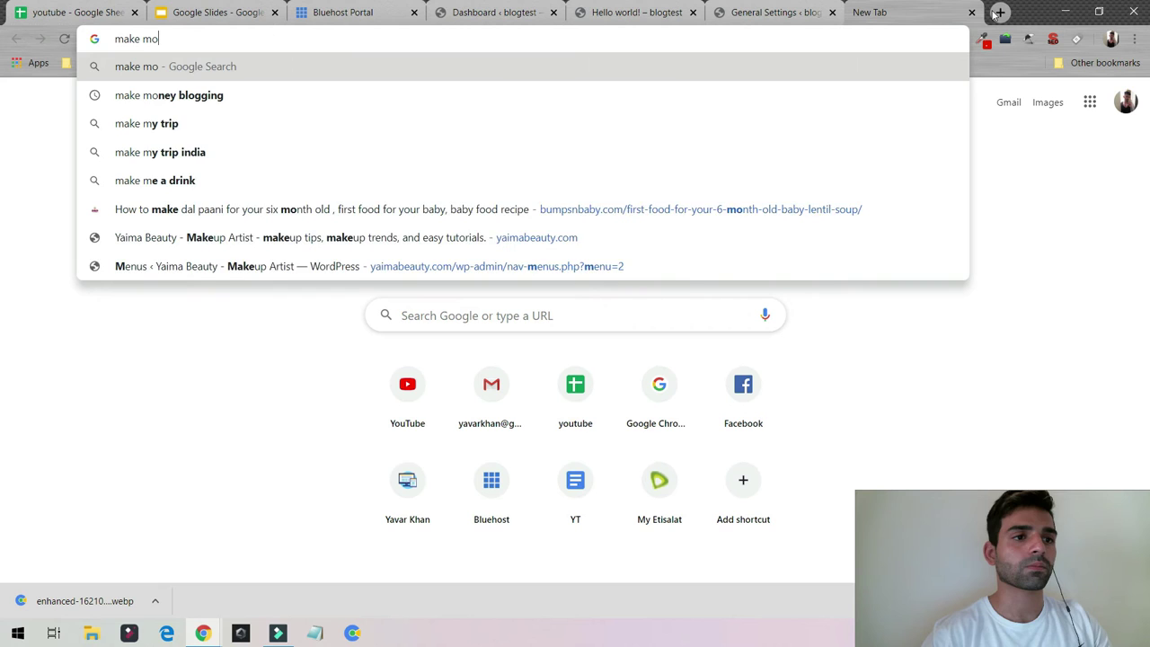
pyautogui.write('ney online')
pyautogui.press('Return')
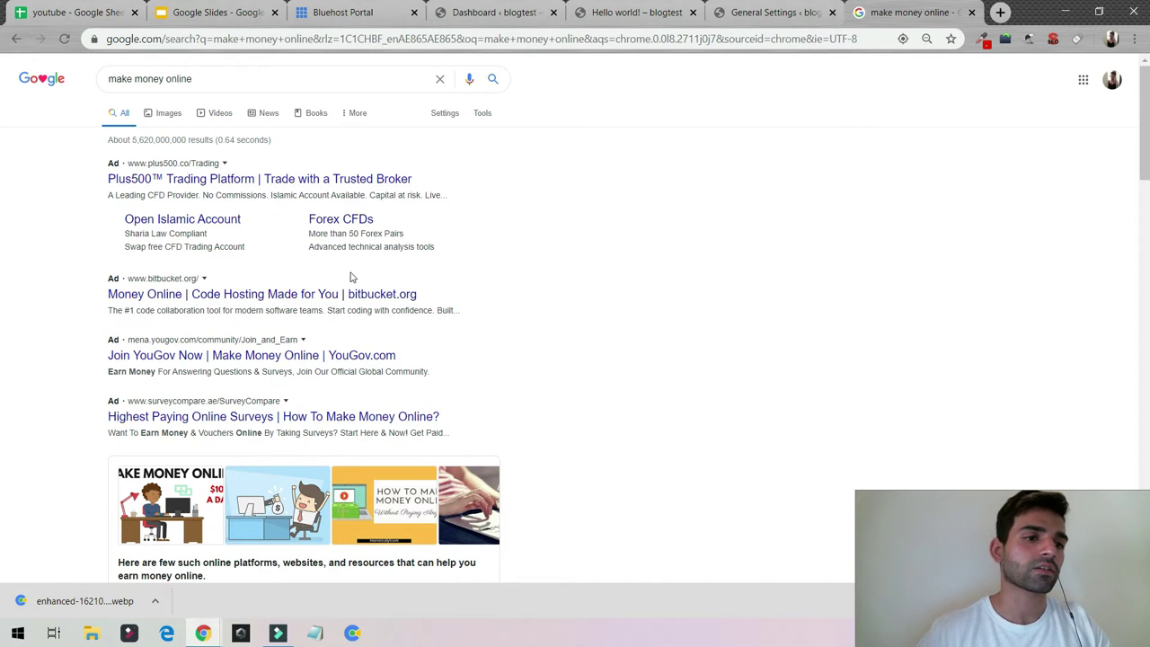
# Open the Entrepreneur article "7 Realistic Ways to Make Money Online" from the search results and go to that site's home page
pyautogui.scroll(-3, 89, 217)
pyautogui.scroll(-3, 89, 217)
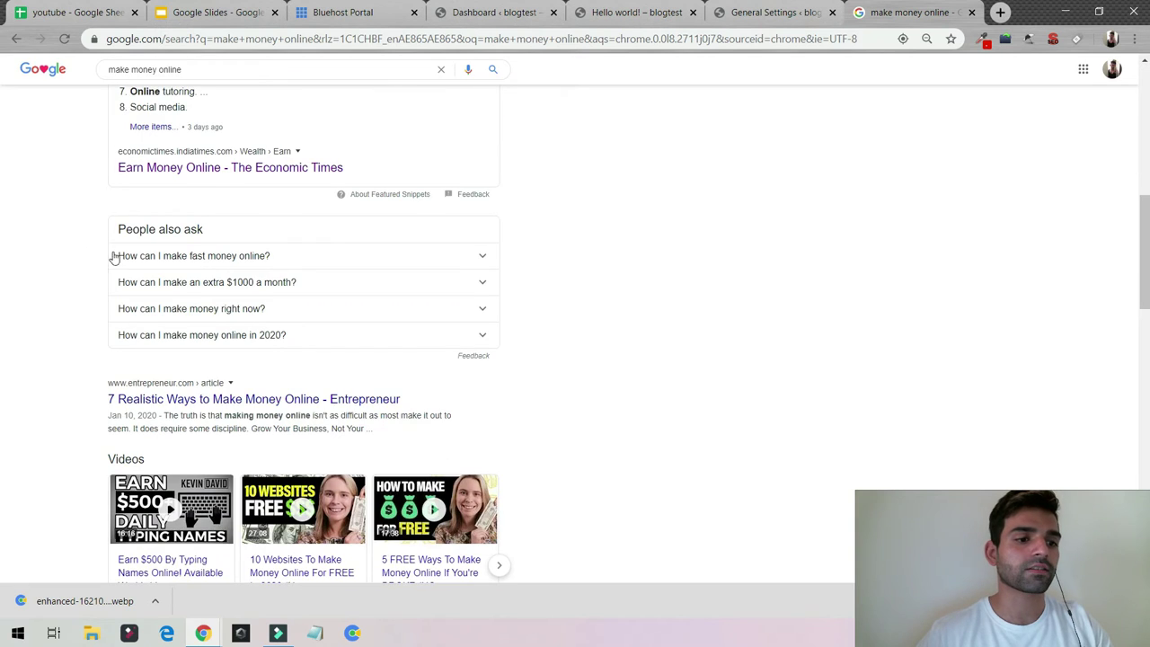
pyautogui.scroll(-2, 41, 395)
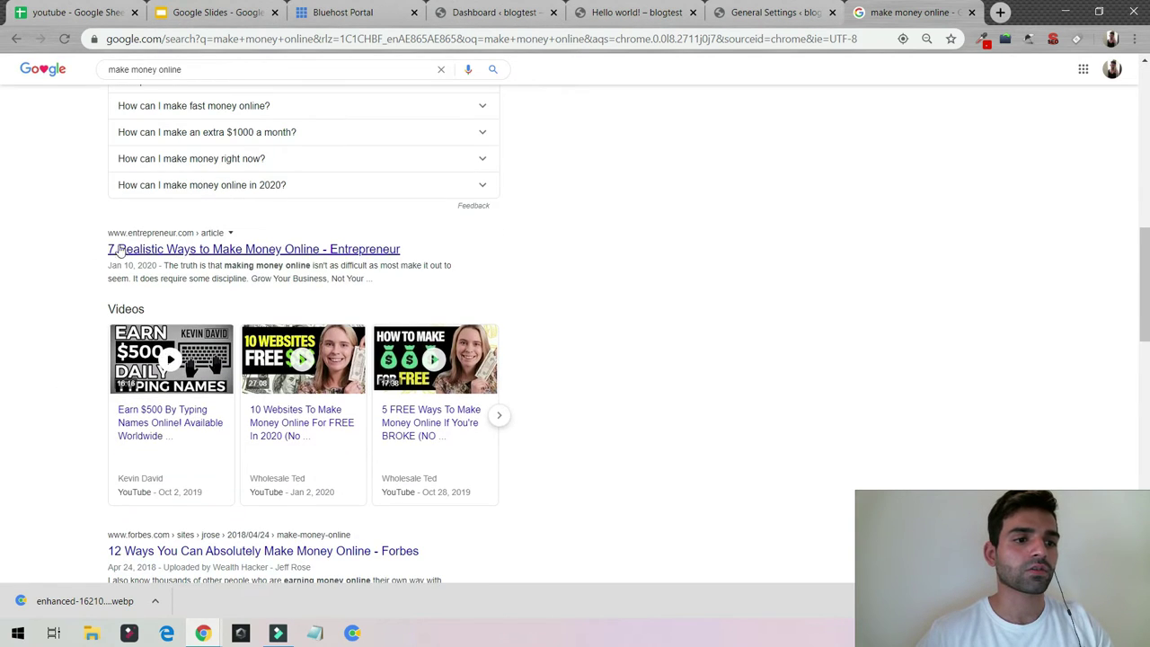
pyautogui.scroll(-3, 28, 256)
pyautogui.scroll(4, 176, 207)
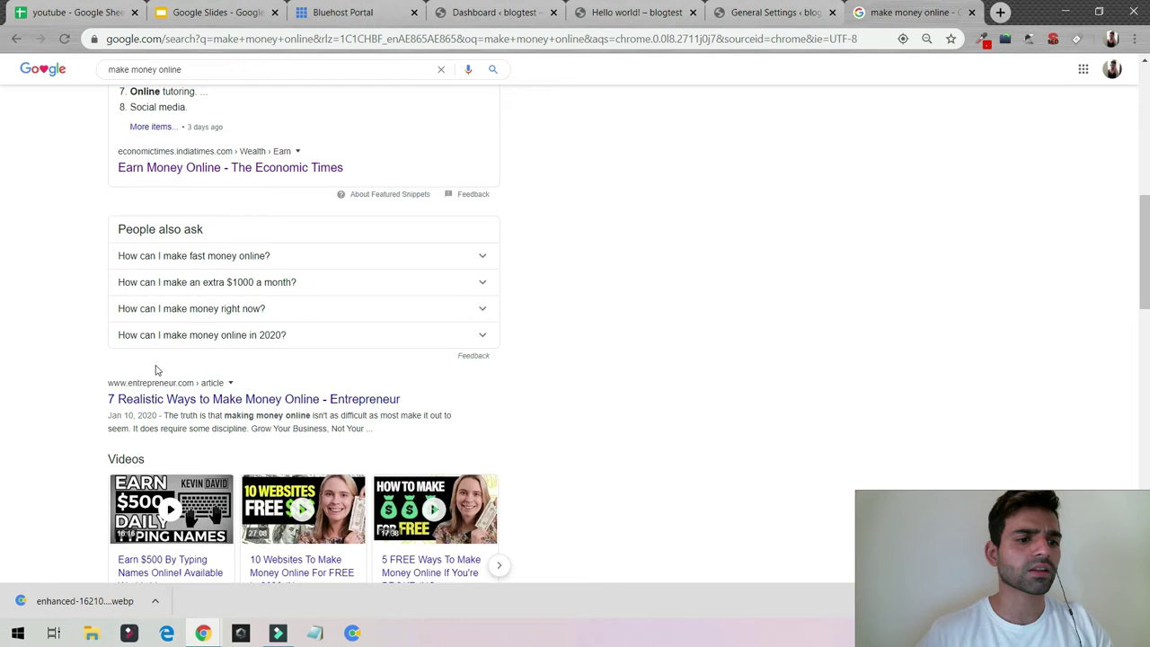
pyautogui.click(167, 395)
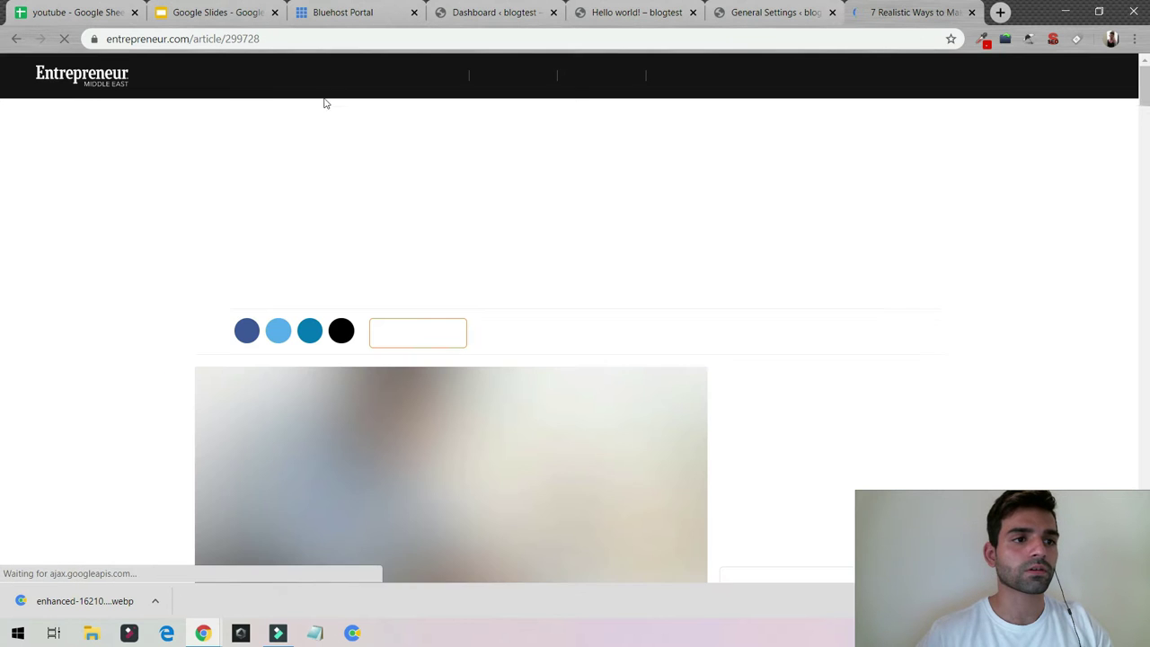
pyautogui.click(80, 79)
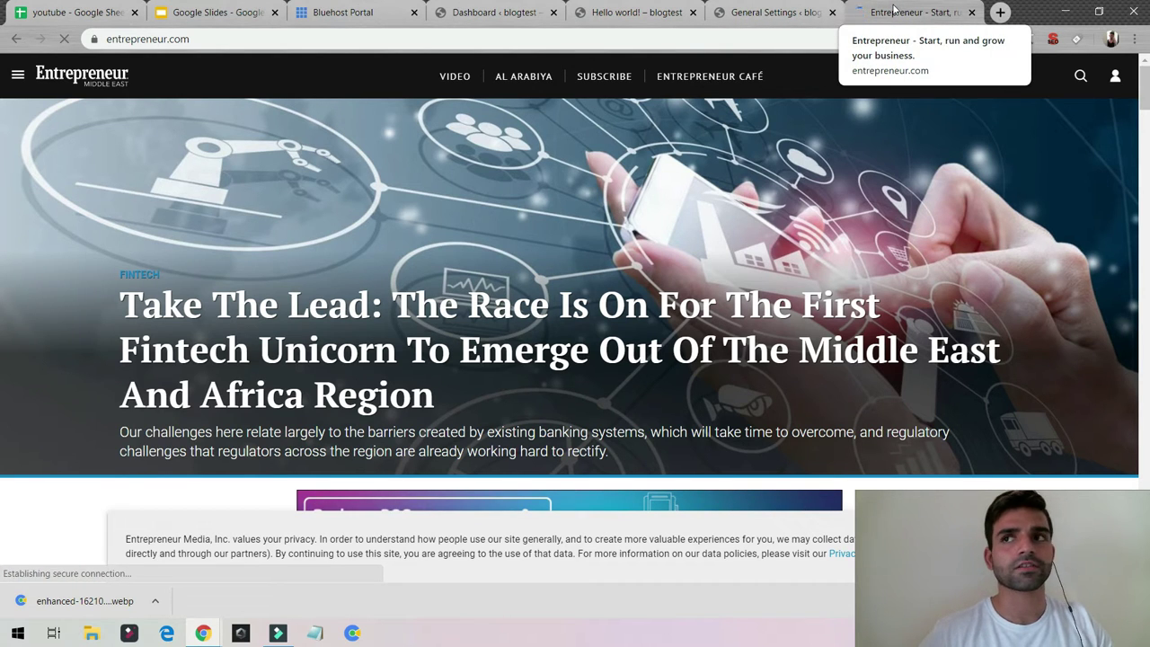
# Return to the blogtest WordPress dashboard and open the page for adding new plugins
pyautogui.click(629, 12)
pyautogui.click(503, 12)
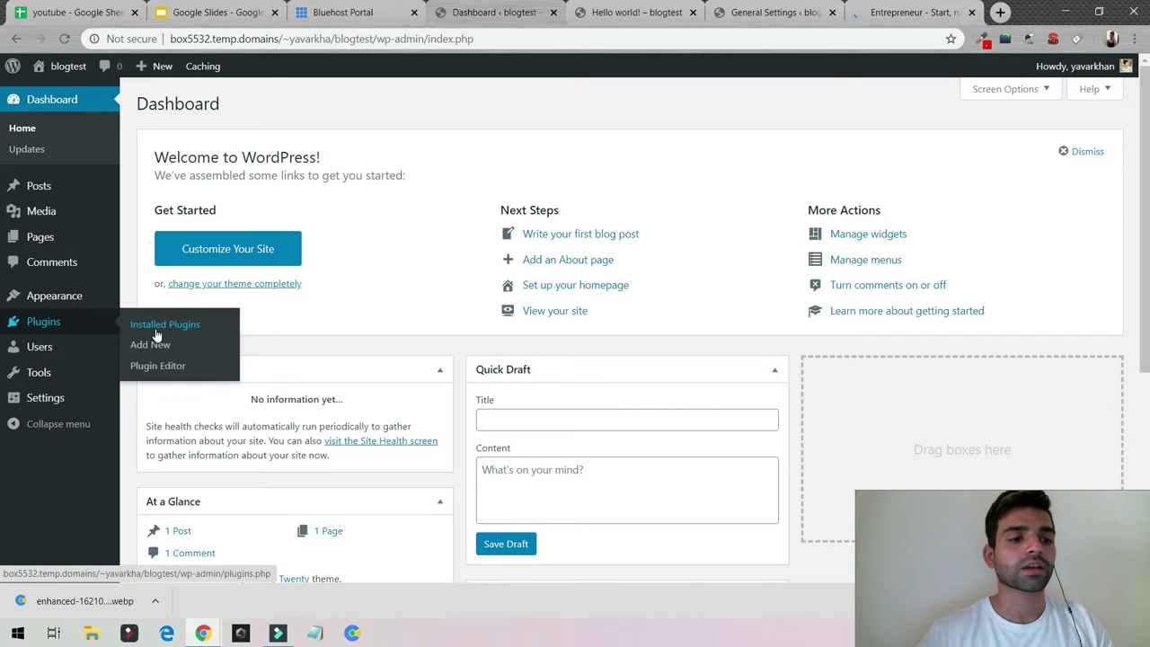
pyautogui.click(154, 346)
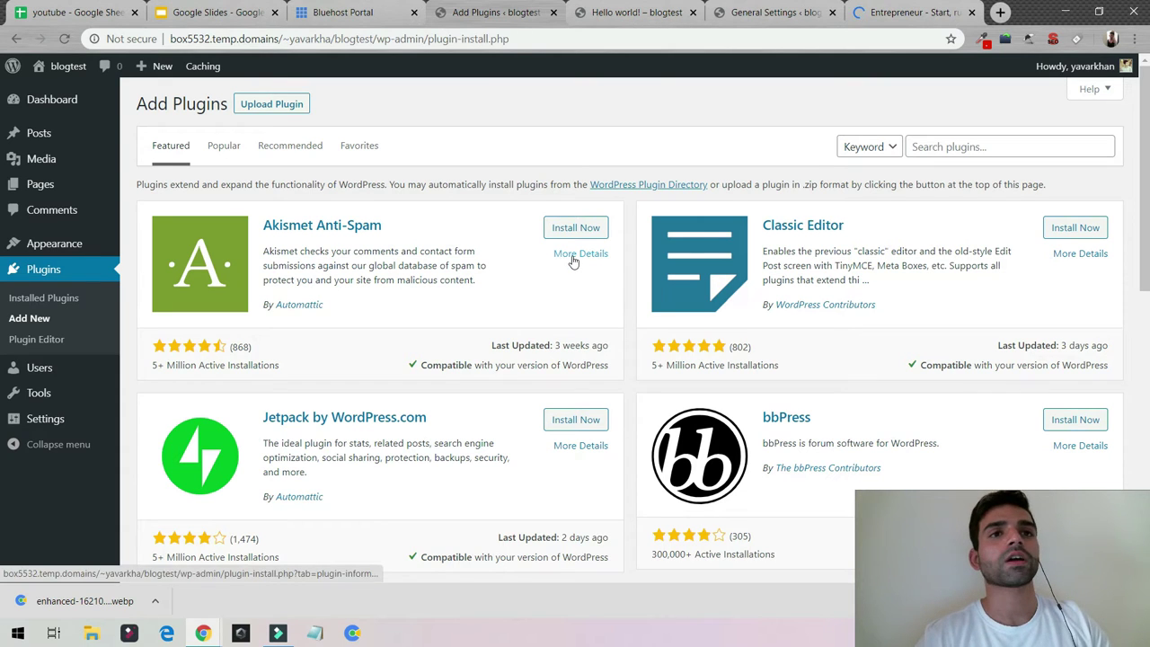
# Search the plugin directory for "yoast" and install the Yoast SEO plugin
pyautogui.click(990, 149)
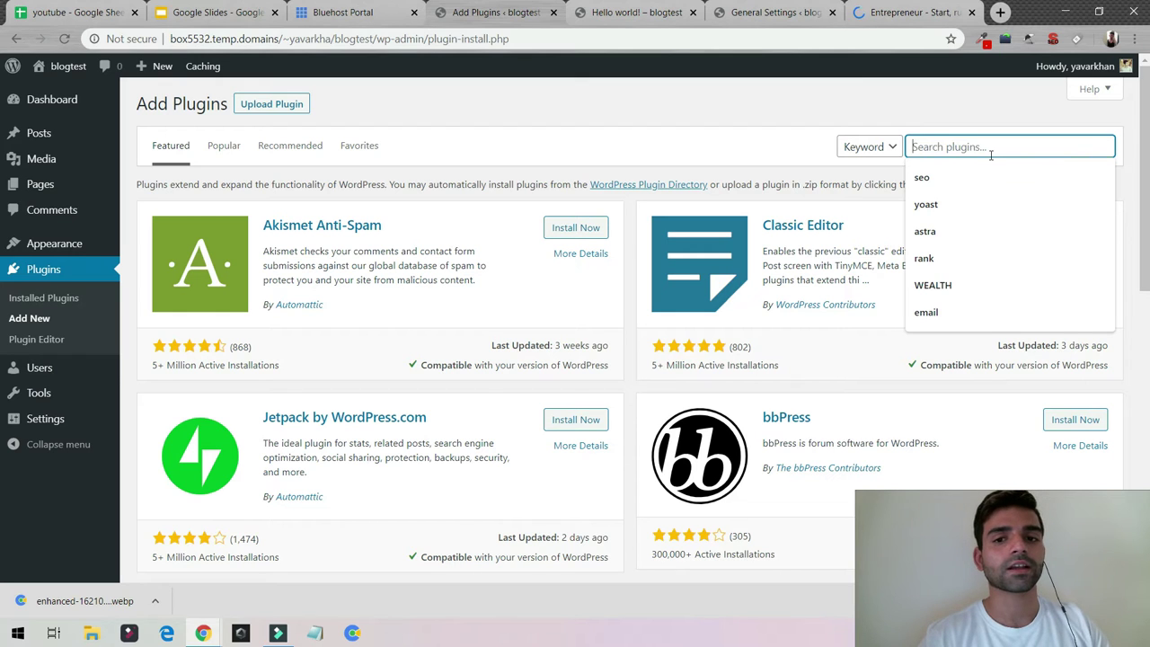
pyautogui.click(955, 177)
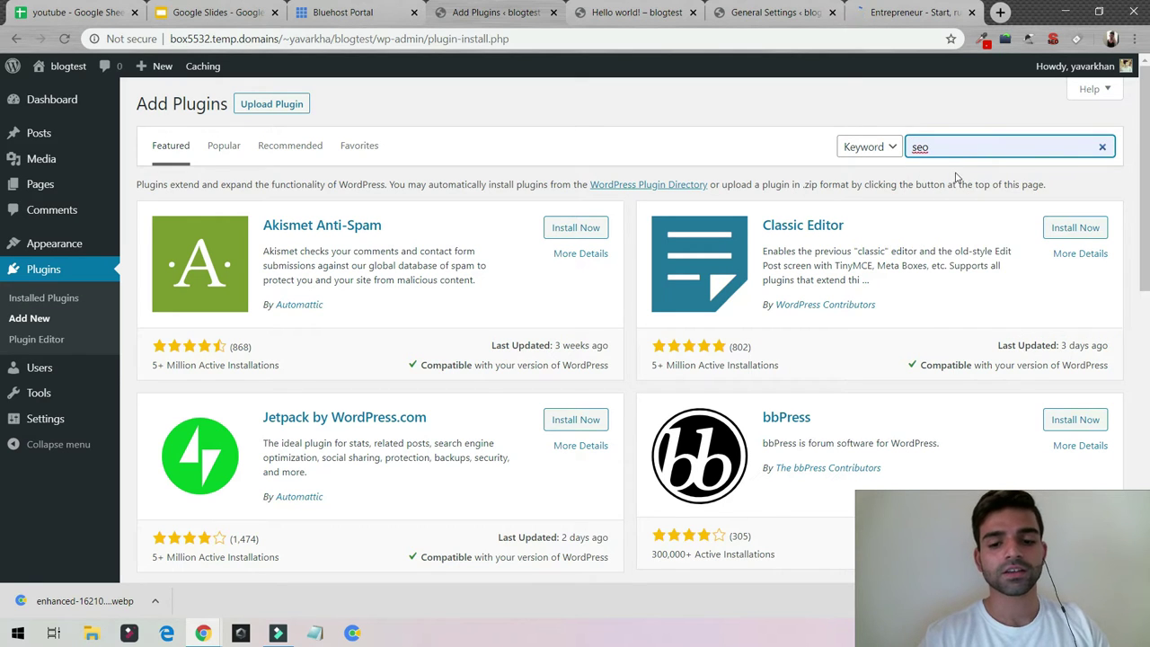
pyautogui.press('BackSpace')
pyautogui.press('BackSpace')
pyautogui.press('BackSpace')
pyautogui.write('you')
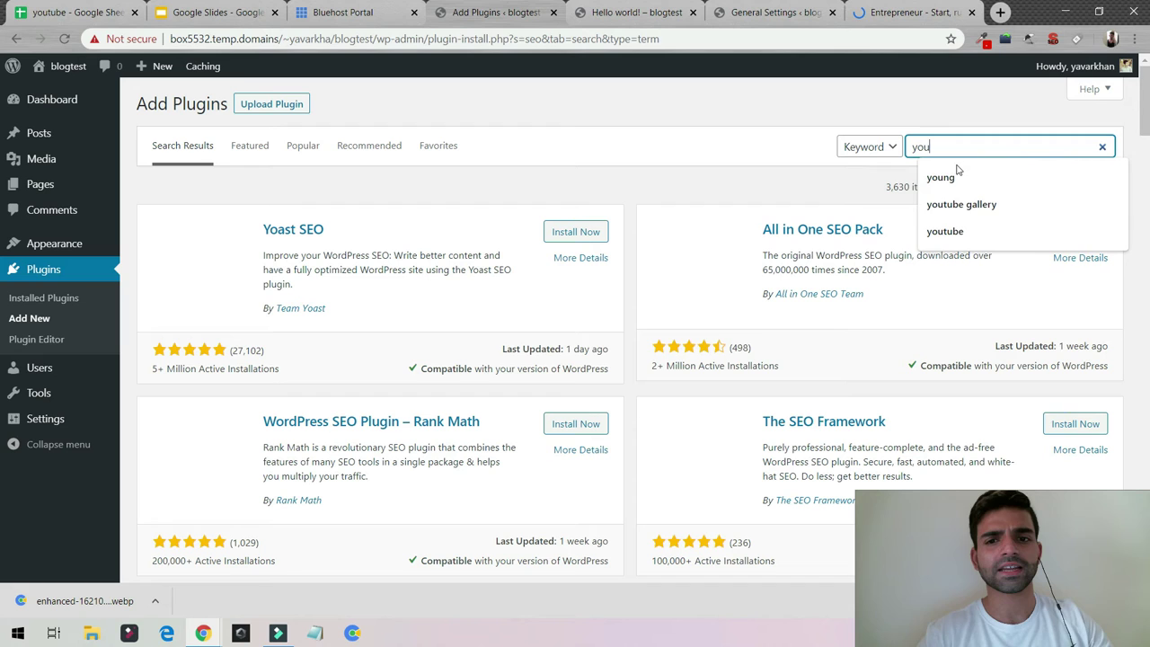
pyautogui.press('BackSpace')
pyautogui.write('ast')
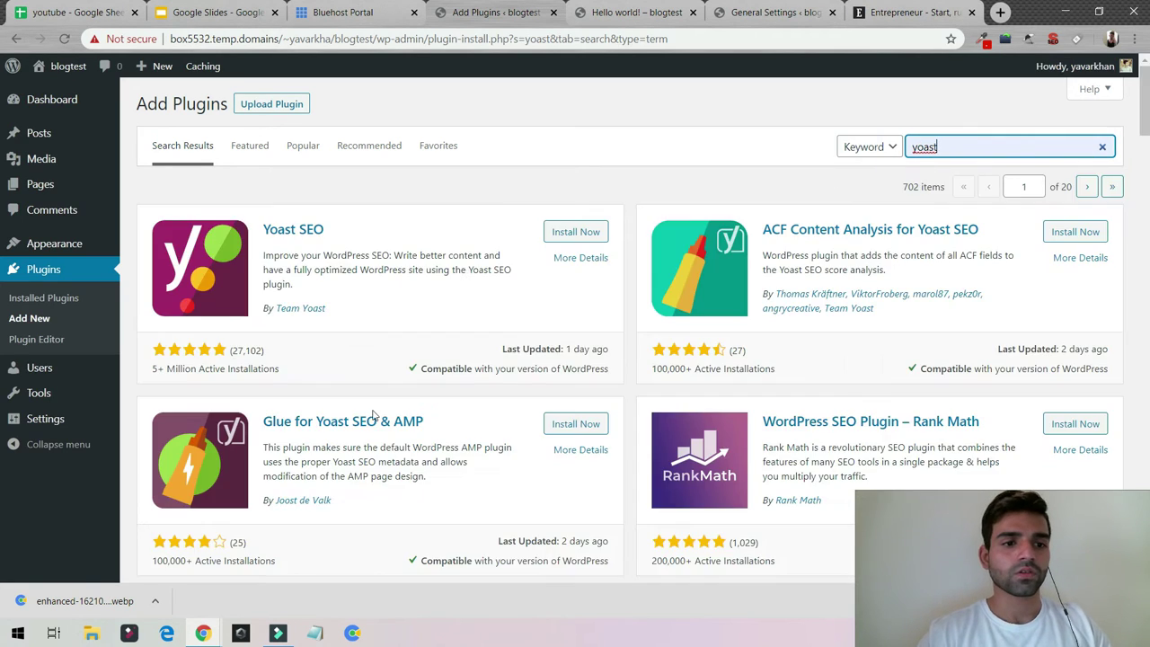
pyautogui.click(565, 234)
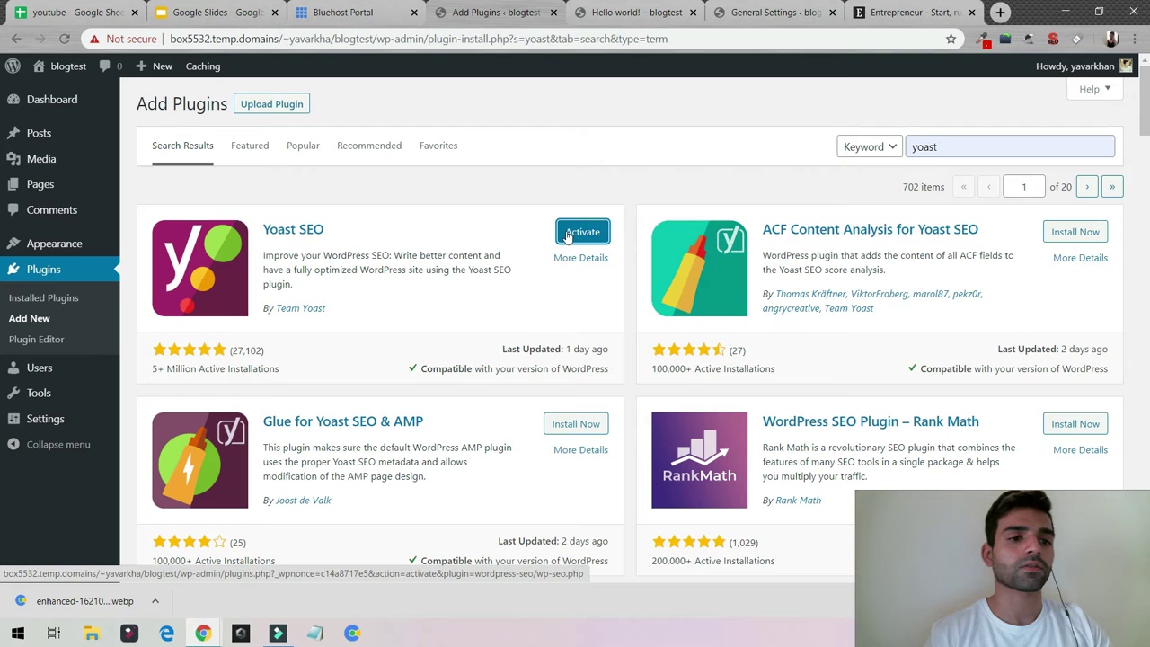
# Switch to Notepad and write the line "Seo Plugin"
pyautogui.click(314, 633)
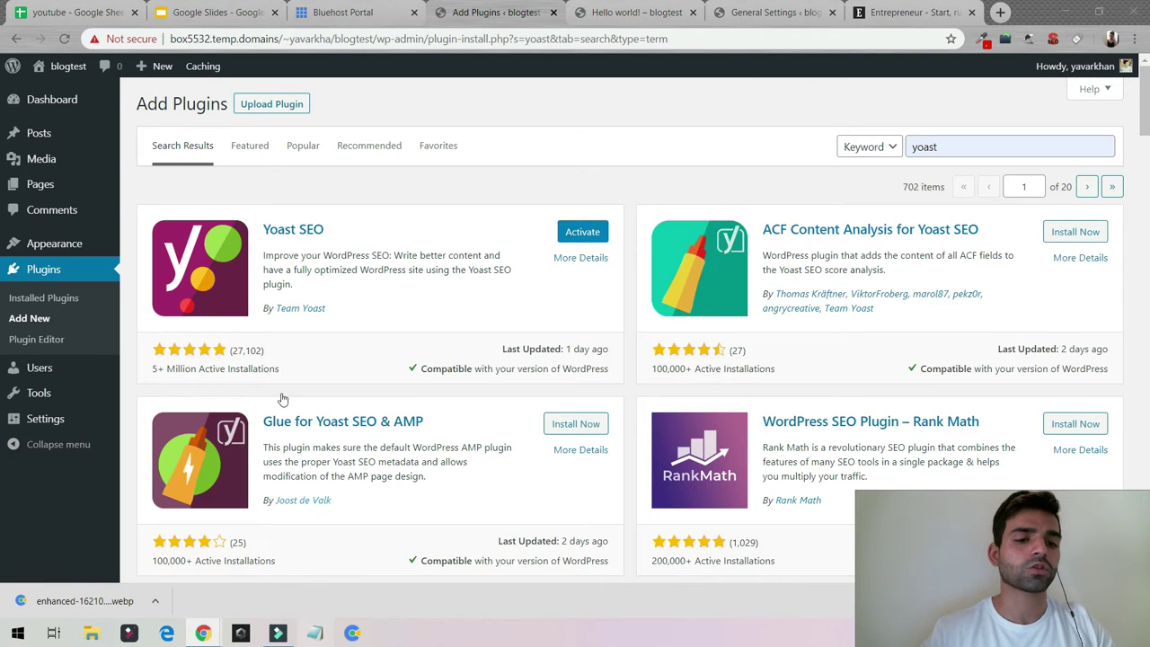
pyautogui.write('Soe')
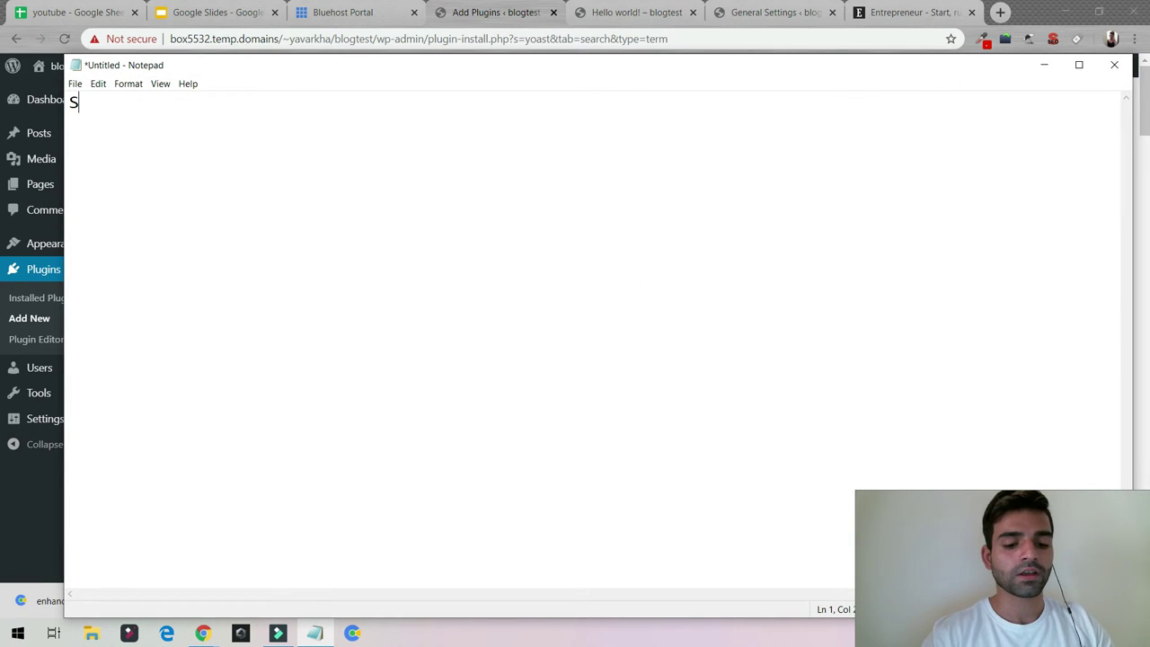
pyautogui.press('BackSpace')
pyautogui.press('BackSpace')
pyautogui.write('eo Plugin')
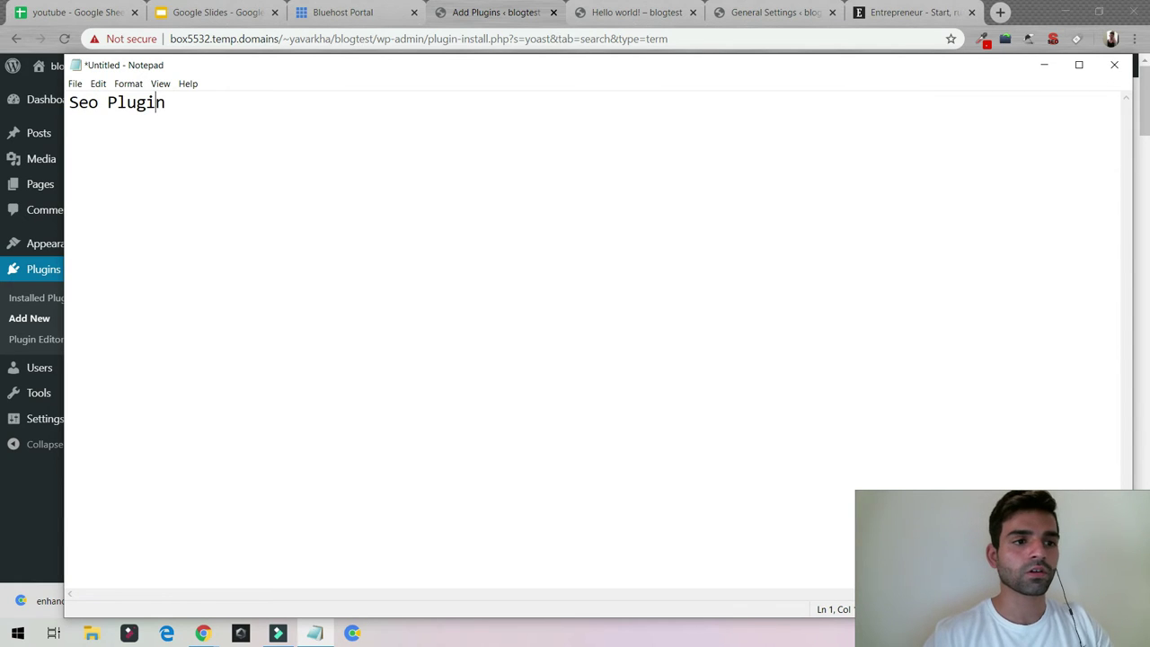
# Add the line "web host" above "Seo Plugin" and the line "Blog Post - Keywords" below it
pyautogui.press('Return')
pyautogui.write('web')
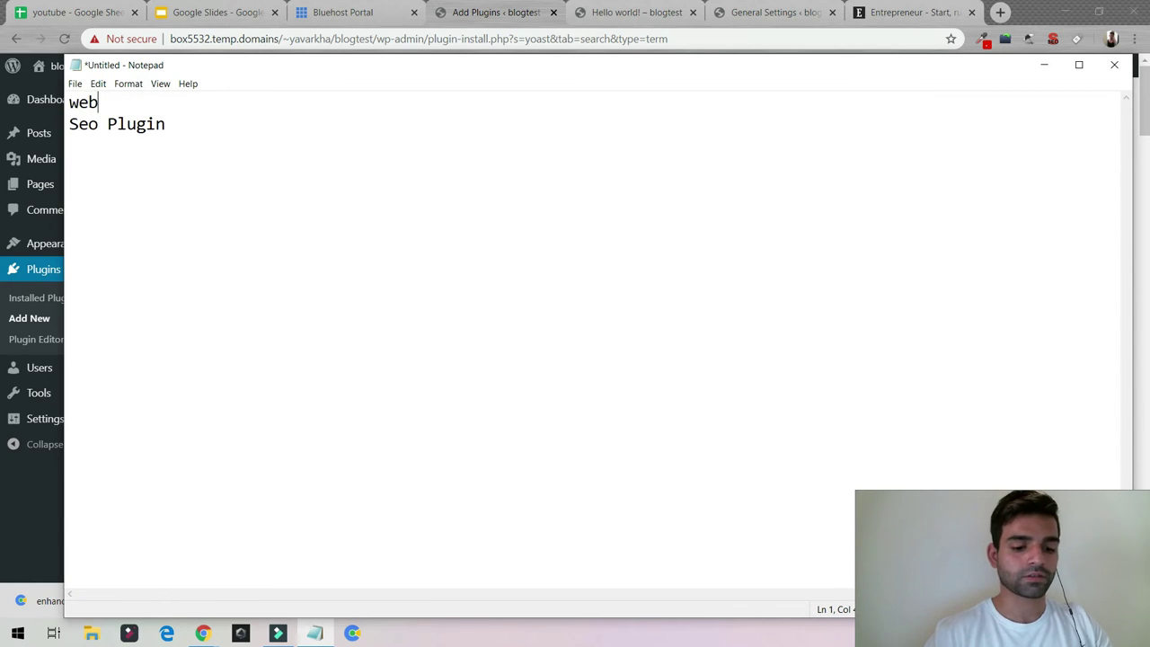
pyautogui.write(' host')
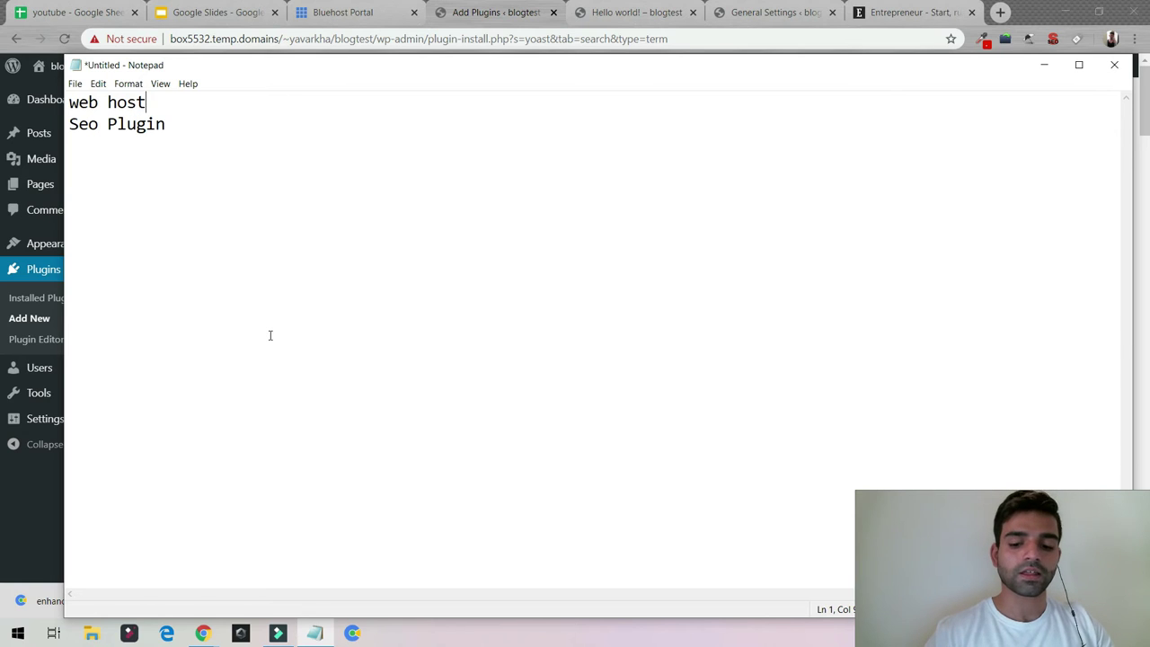
pyautogui.write(' Seo Plugin Blog')
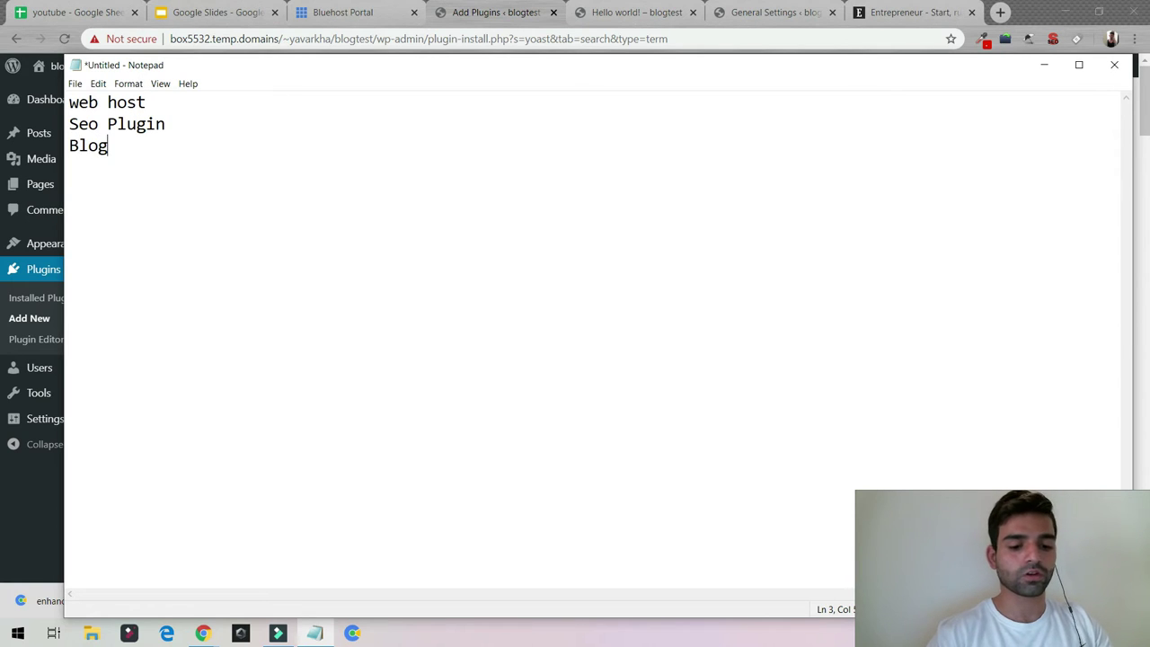
pyautogui.write(' Po')
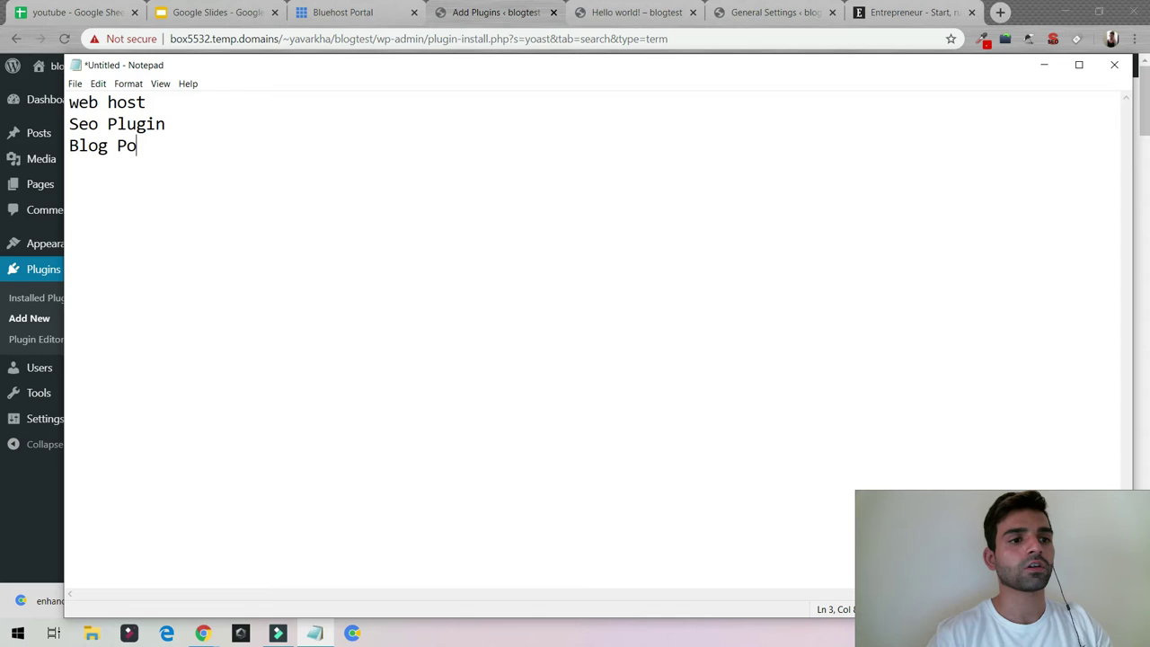
pyautogui.write('st - Ke')
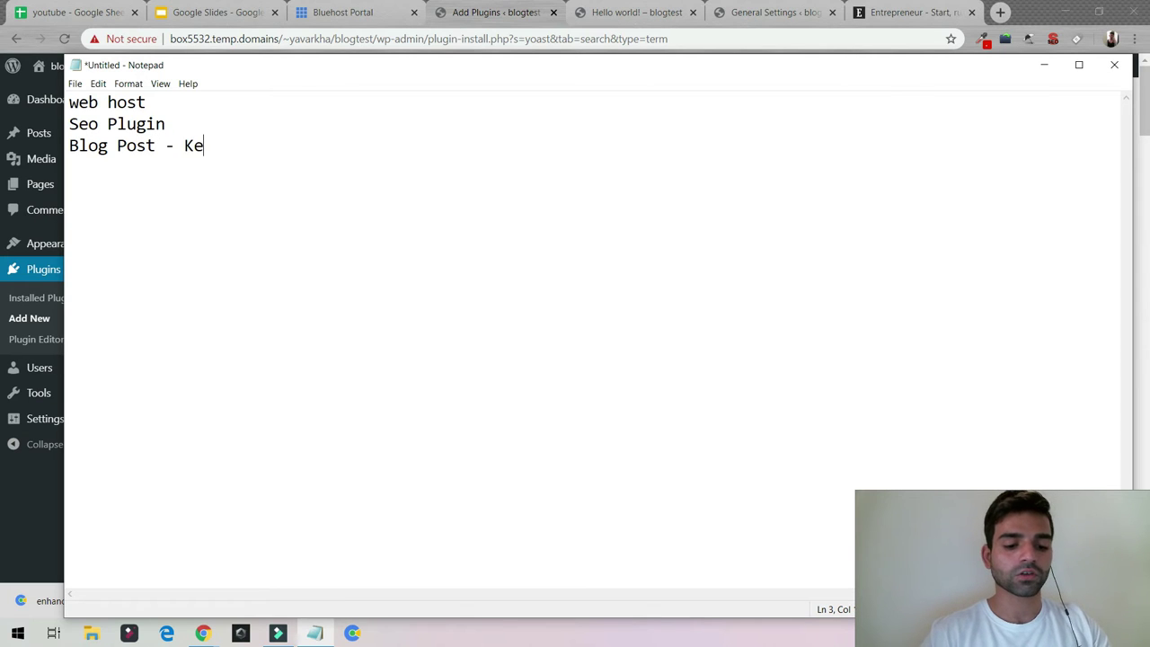
pyautogui.write('ywords')
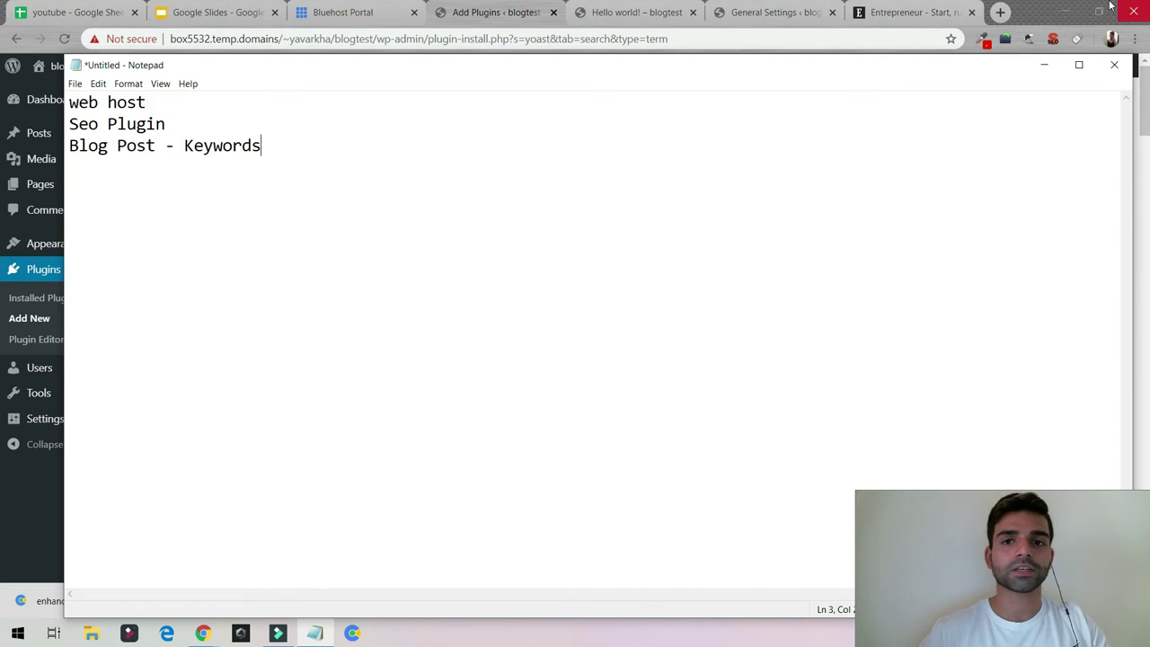
# Switch to the browser, search Google for "ubersuggest" in a new tab and open Ubersuggest's Free Keyword Tool page
pyautogui.click(1000, 11)
pyautogui.click(999, 11)
pyautogui.write('uber')
pyautogui.press('BackSpace')
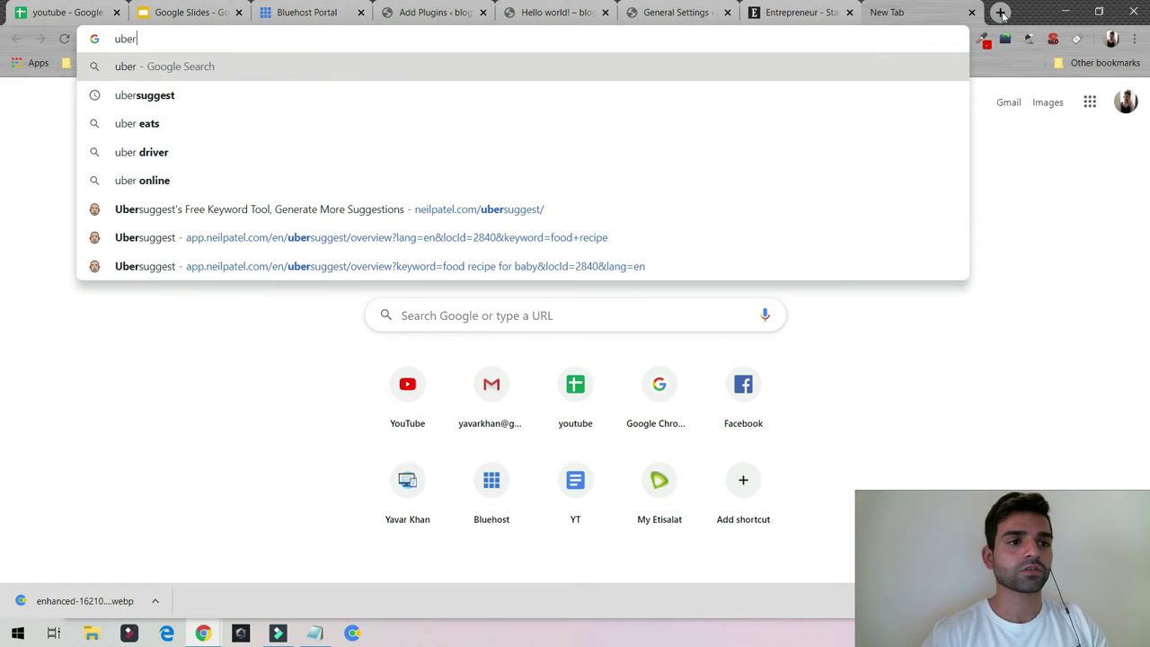
pyautogui.press('Down')
pyautogui.press('Return')
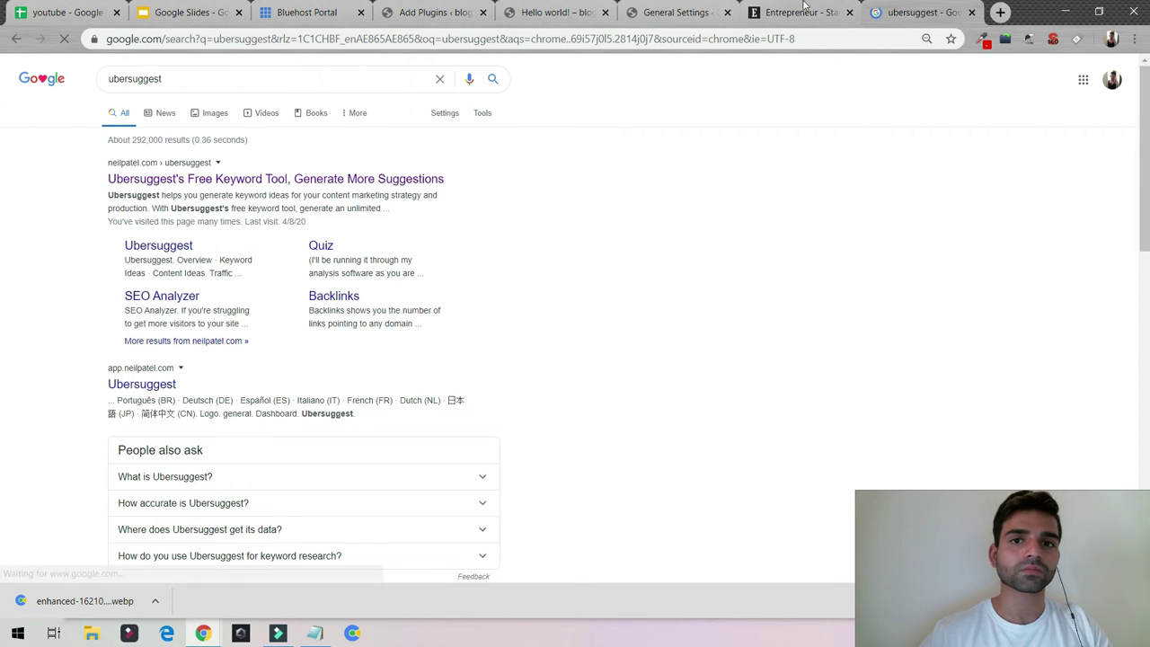
pyautogui.click(286, 181)
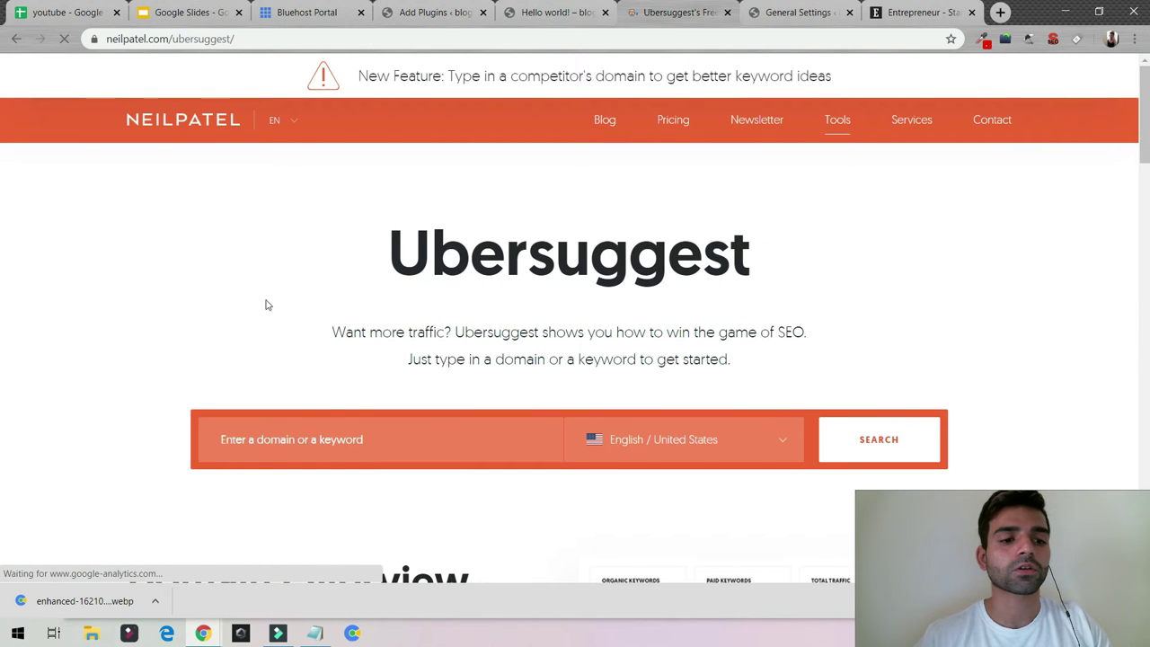
# Look up the keyword "make money" in Ubersuggest for English / United States
pyautogui.click(423, 429)
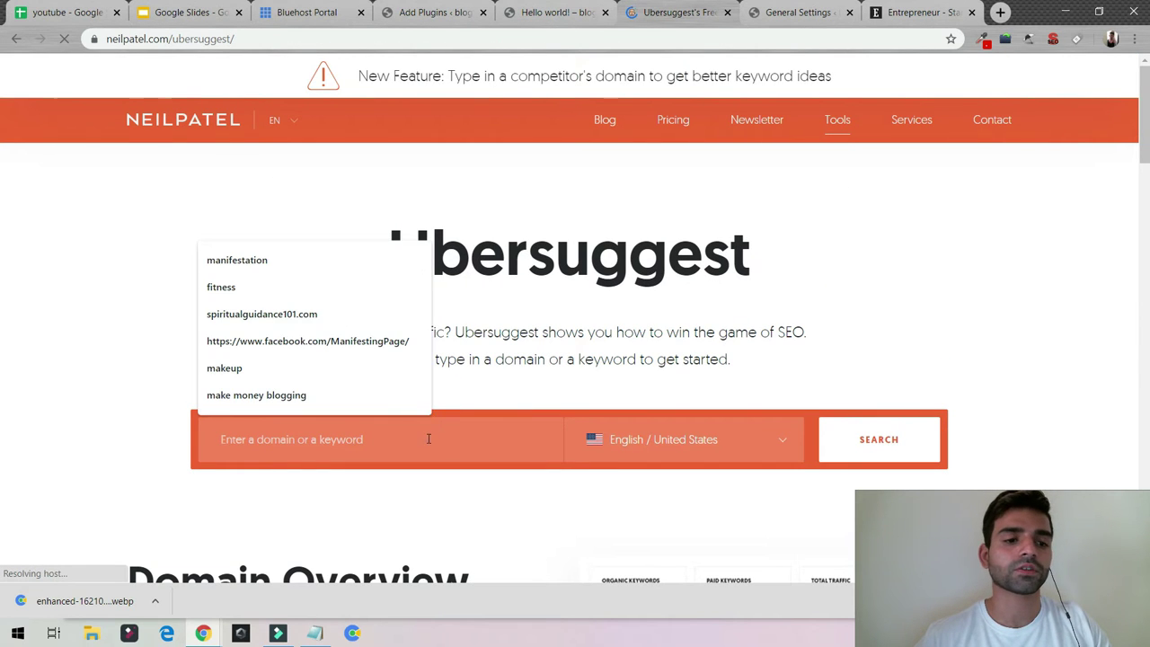
pyautogui.click(18, 427)
pyautogui.click(218, 440)
pyautogui.write('make mibe')
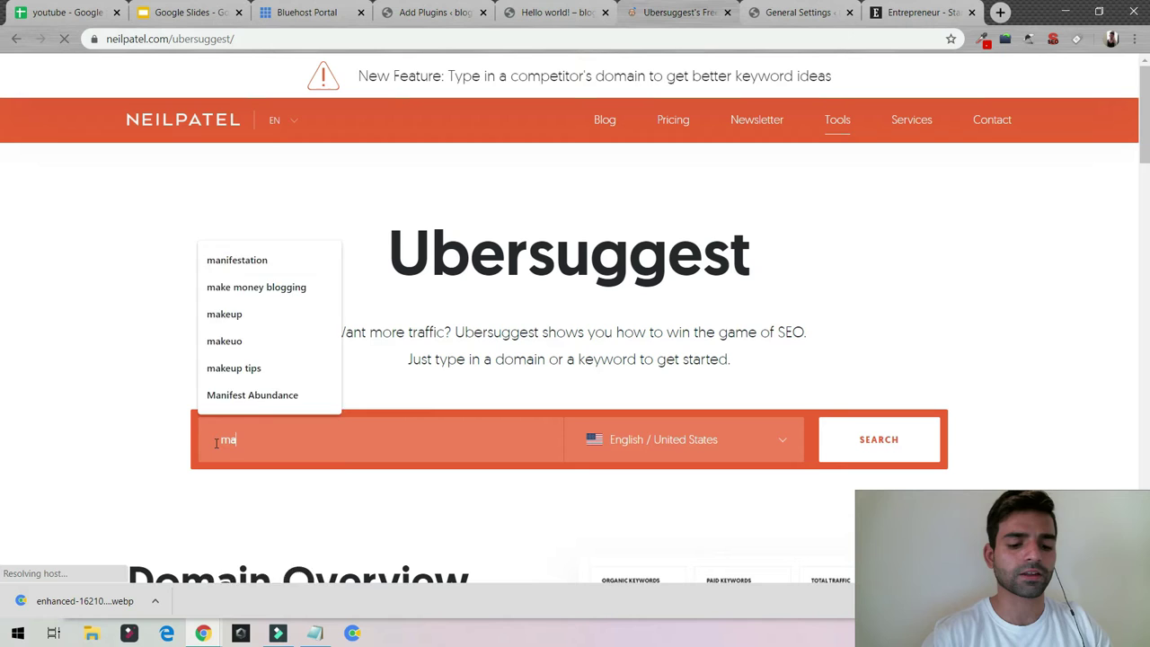
pyautogui.press('BackSpace')
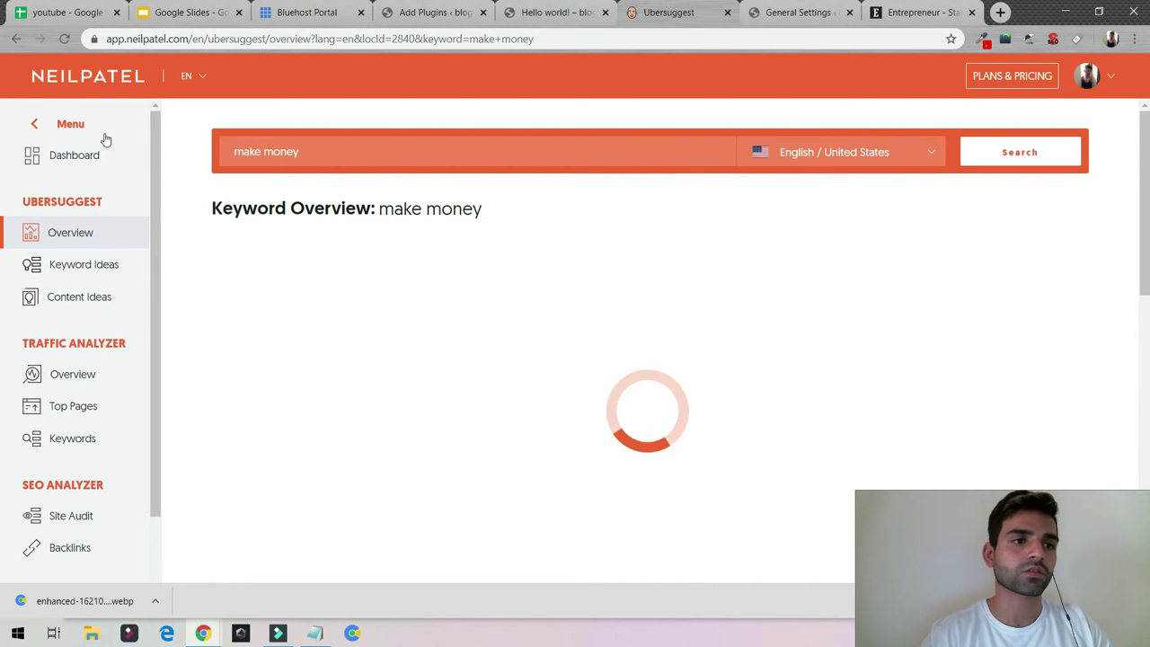
# Examine the search volume chart and keyword ideas in the "make money" overview, and open the full Keyword Ideas list
pyautogui.scroll(-5, 398, 359)
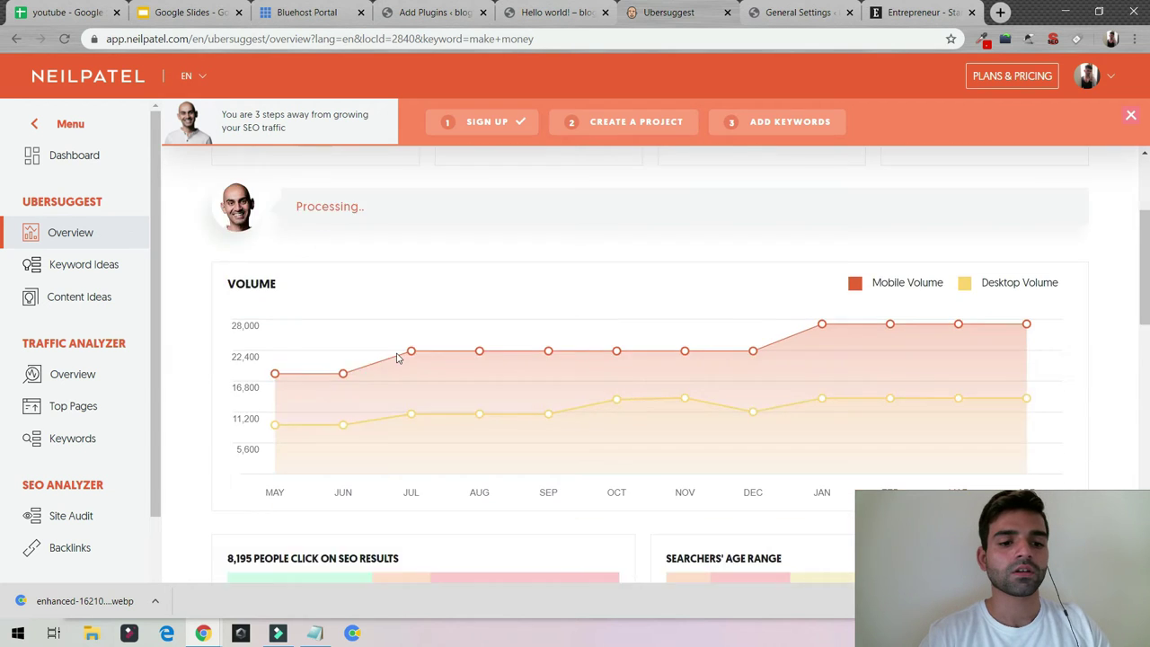
pyautogui.scroll(-3, 398, 357)
pyautogui.scroll(1, 321, 326)
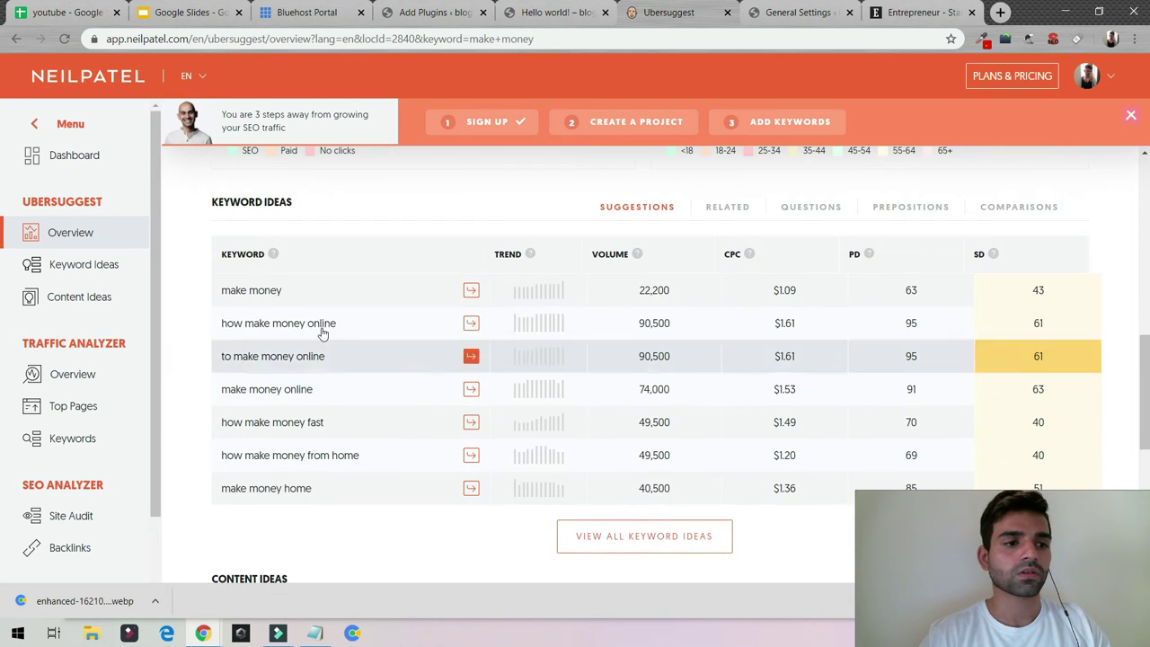
pyautogui.click(81, 268)
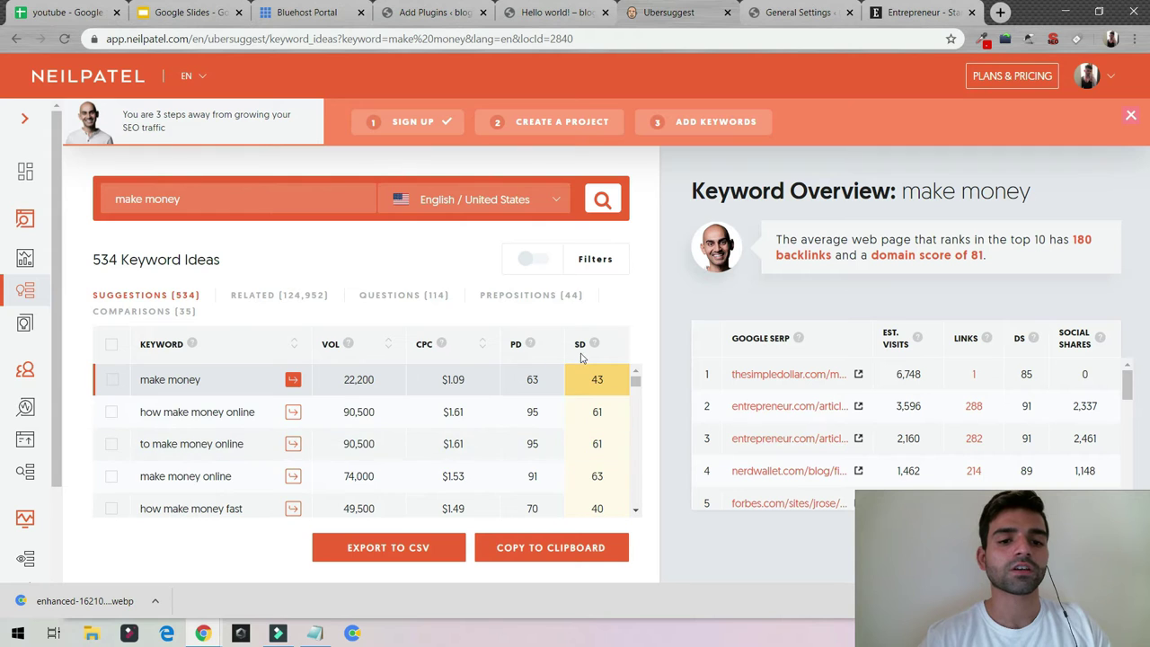
# Examine the volume and SD scores of the suggested keywords to find ones with high volume and low difficulty
pyautogui.scroll(-5, 588, 449)
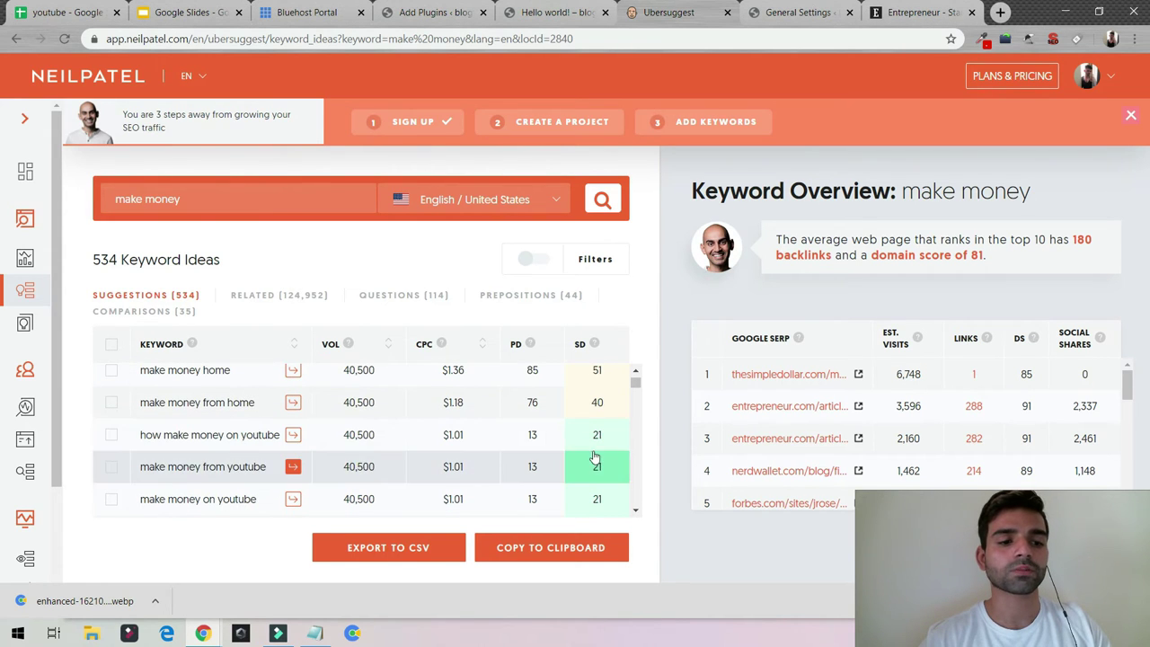
pyautogui.scroll(-1, 591, 450)
pyautogui.scroll(-2, 591, 449)
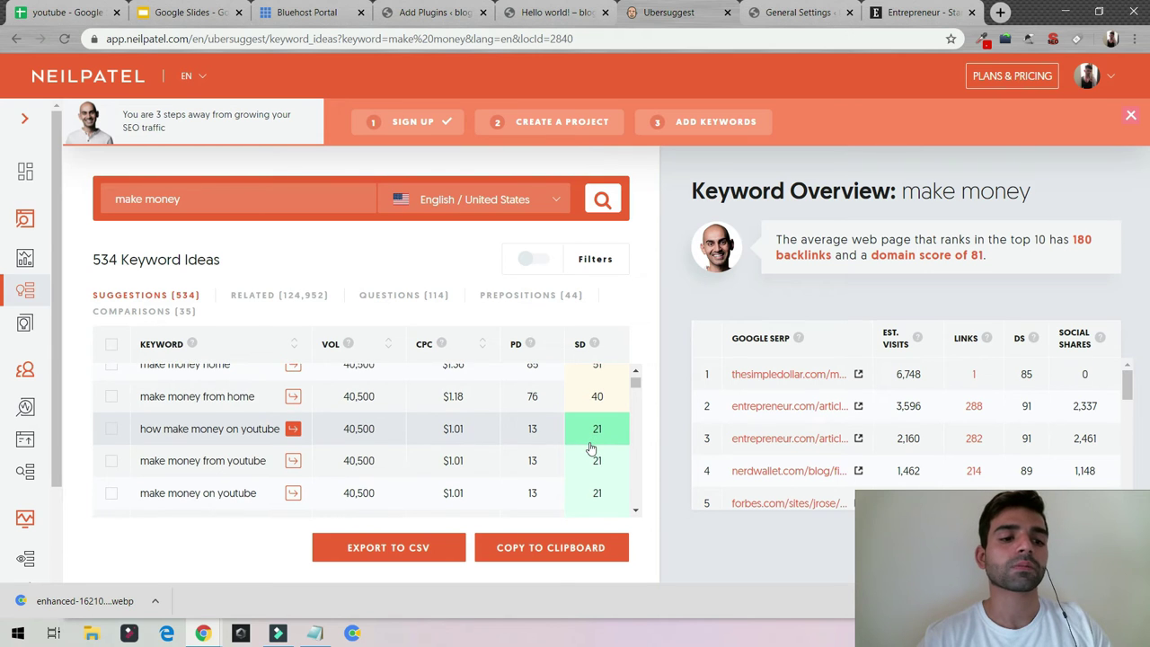
pyautogui.scroll(-1, 591, 449)
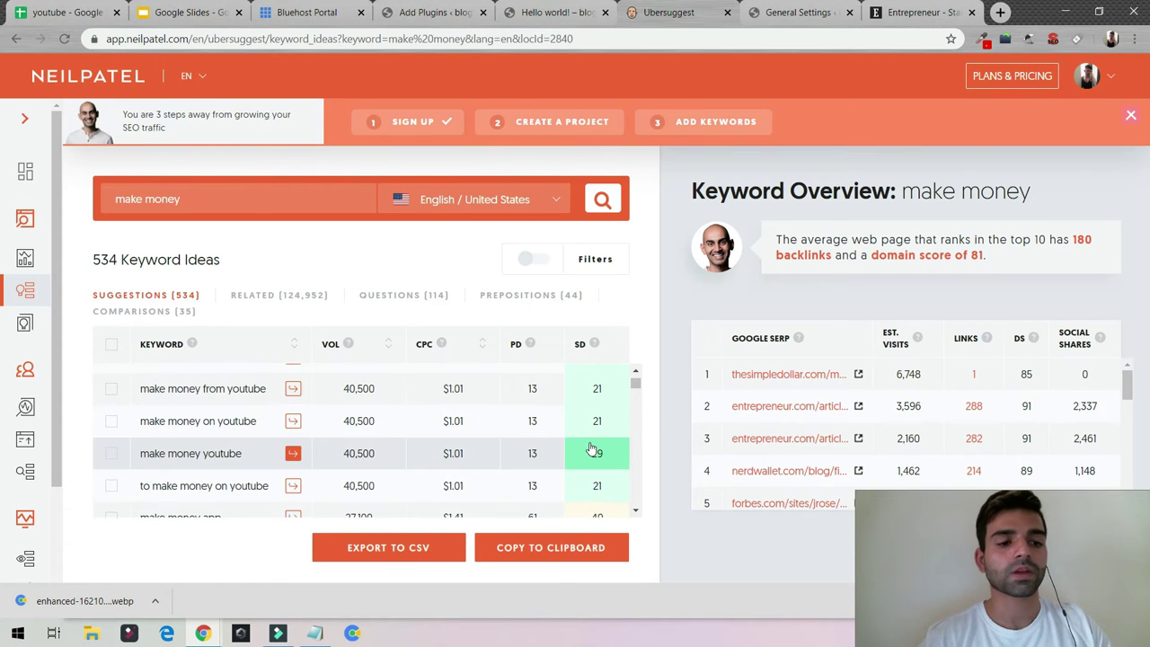
pyautogui.scroll(-5, 591, 449)
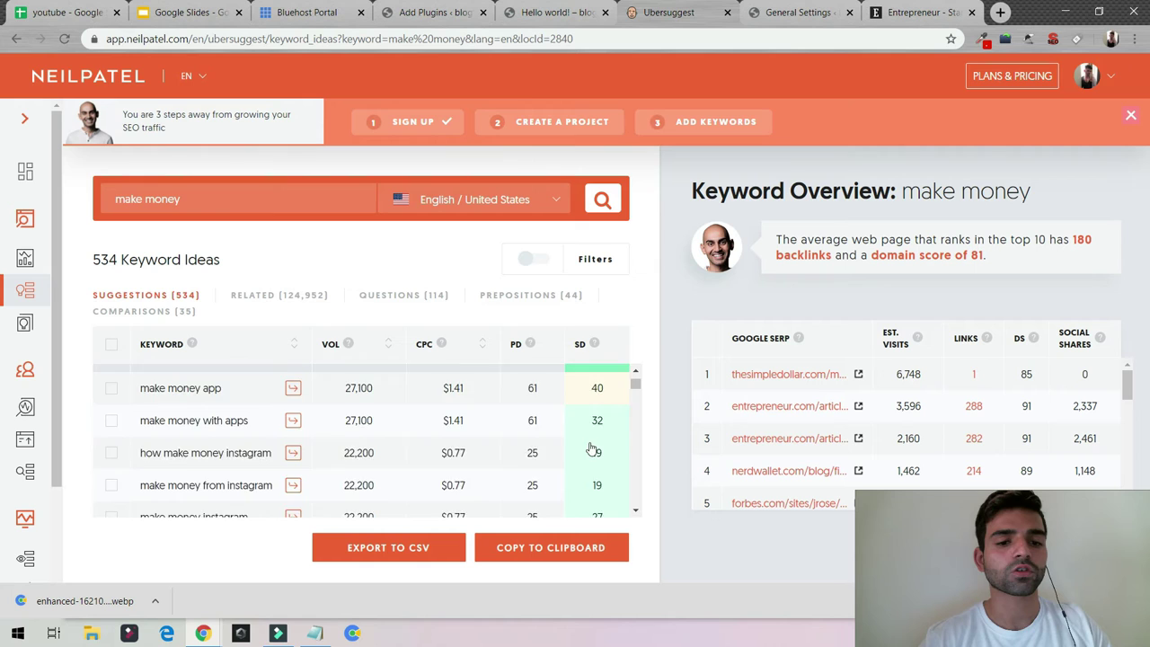
pyautogui.scroll(5, 591, 448)
pyautogui.scroll(2, 591, 449)
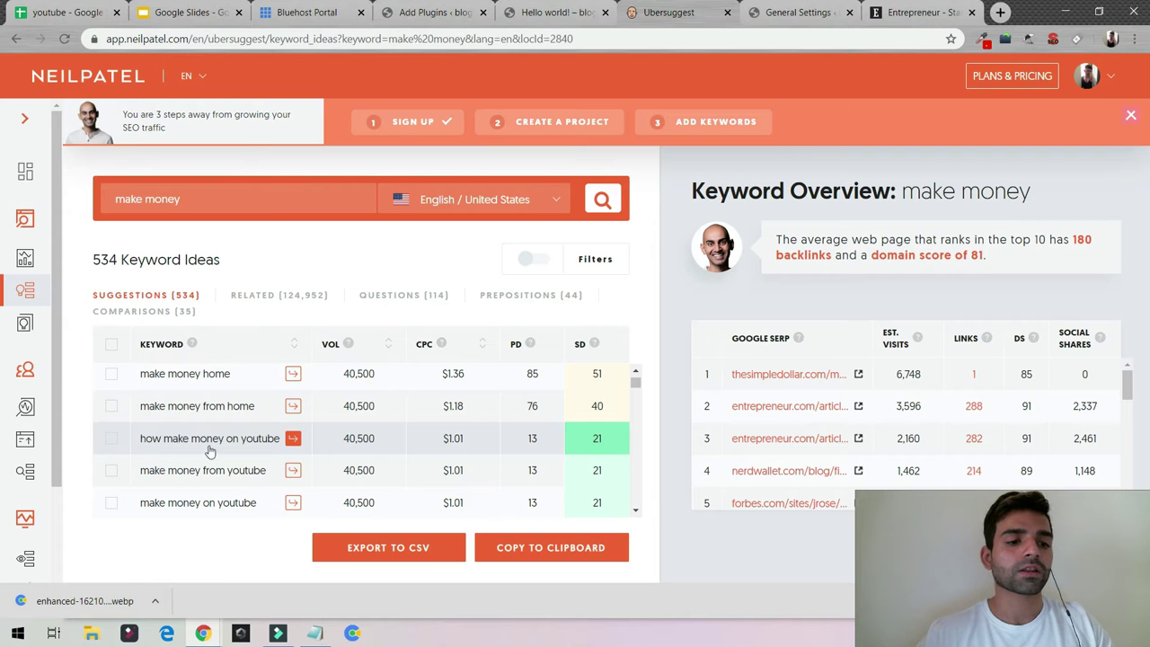
# Load the keyword overview for "how make money on youtube", try to open its shopify.com ranking page, and return to Keyword Ideas
pyautogui.click(294, 440)
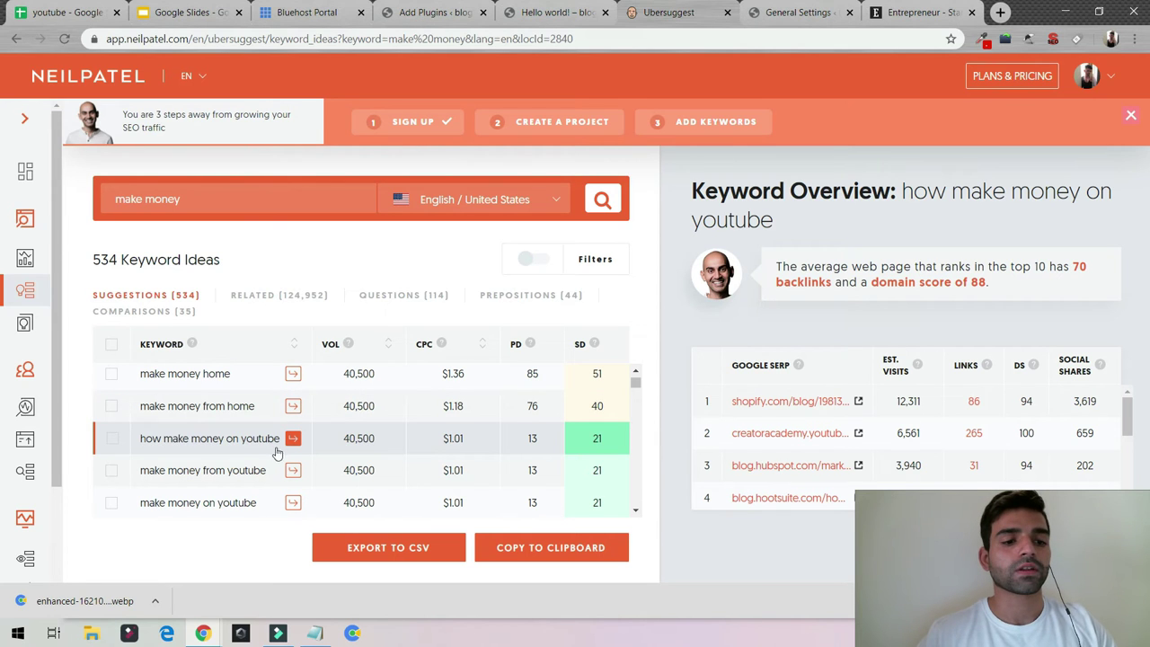
pyautogui.click(242, 442)
pyautogui.click(290, 438)
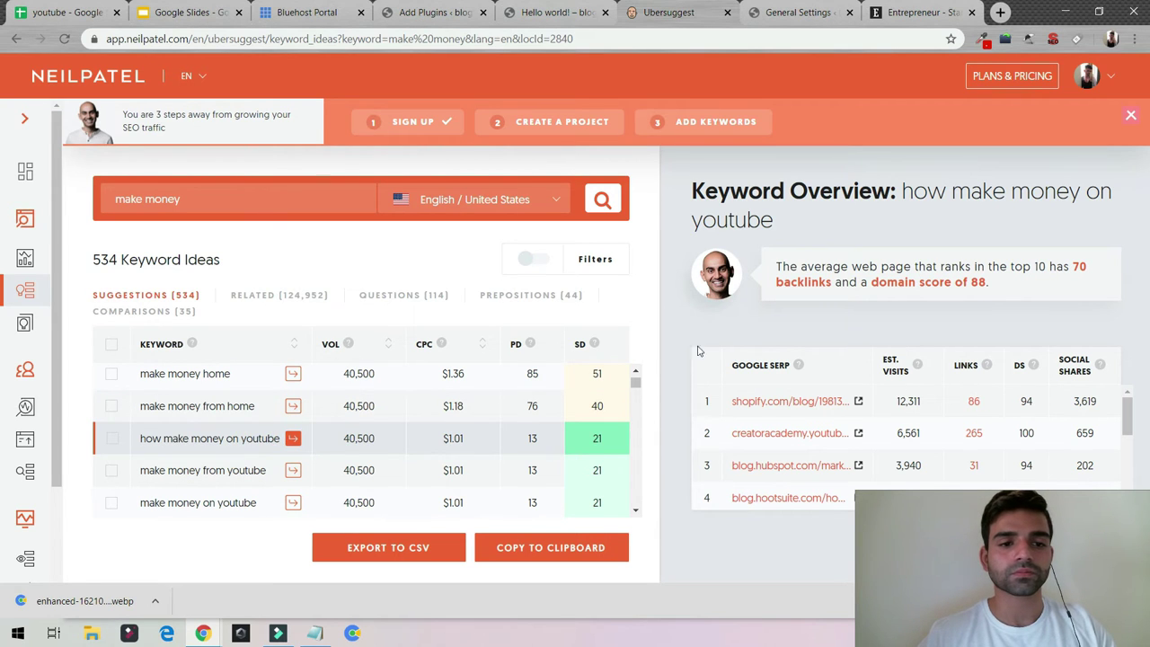
pyautogui.click(778, 405)
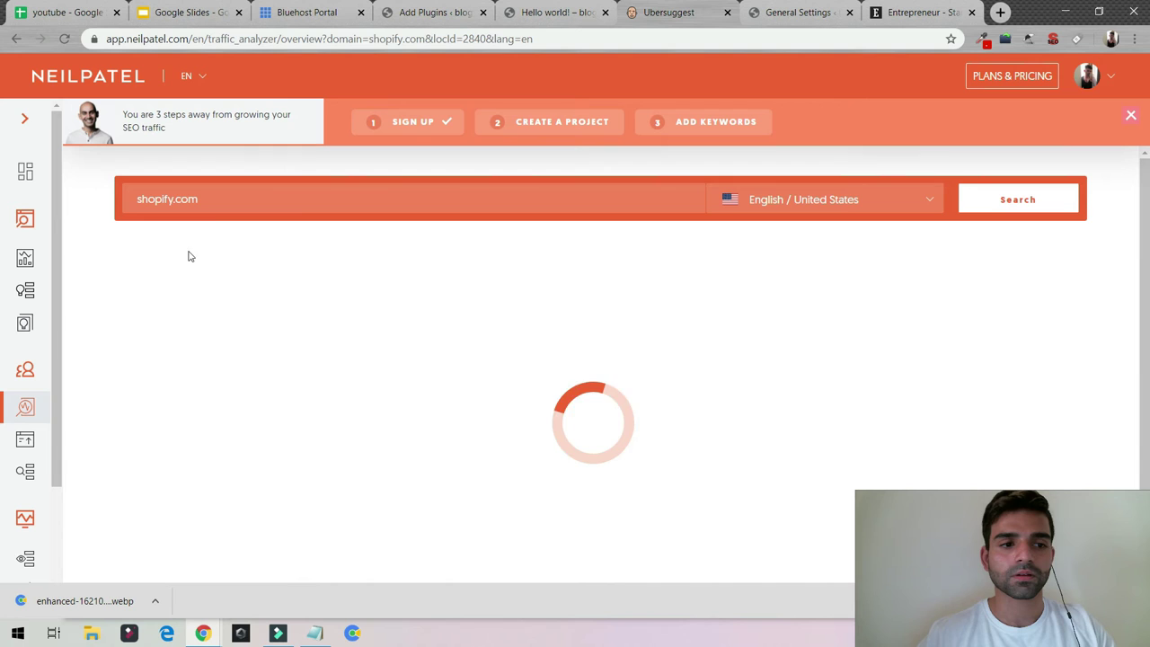
pyautogui.click(19, 43)
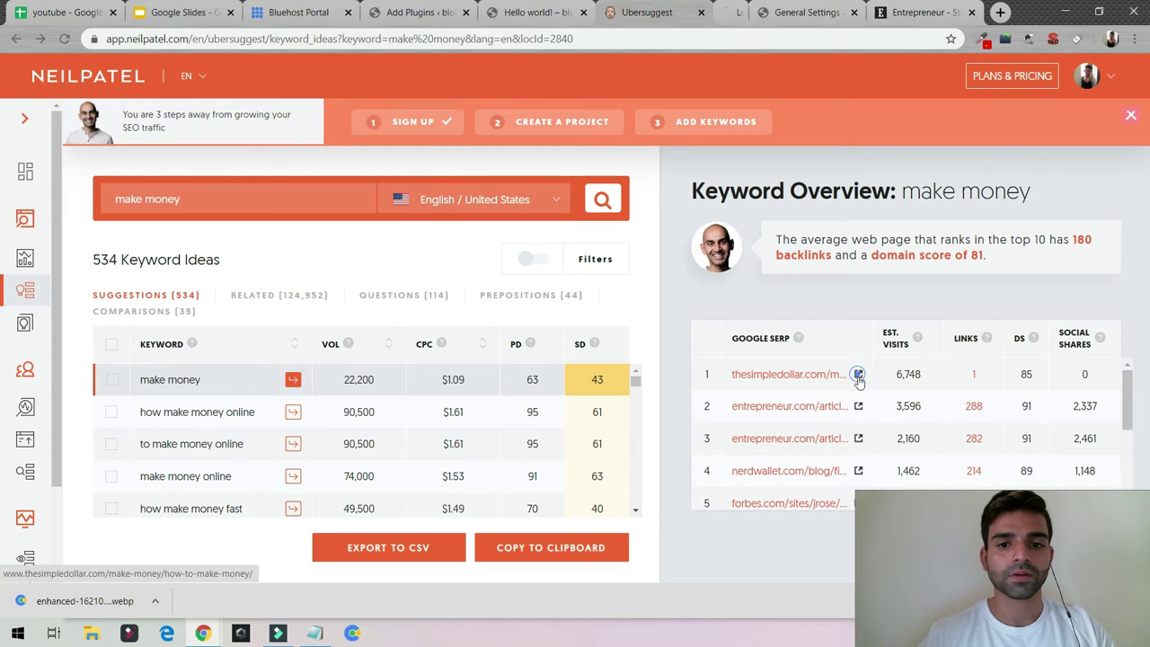
# Open the four top-ranking Google results for "make money" in new tabs
pyautogui.click(857, 376)
pyautogui.click(858, 406)
pyautogui.click(858, 438)
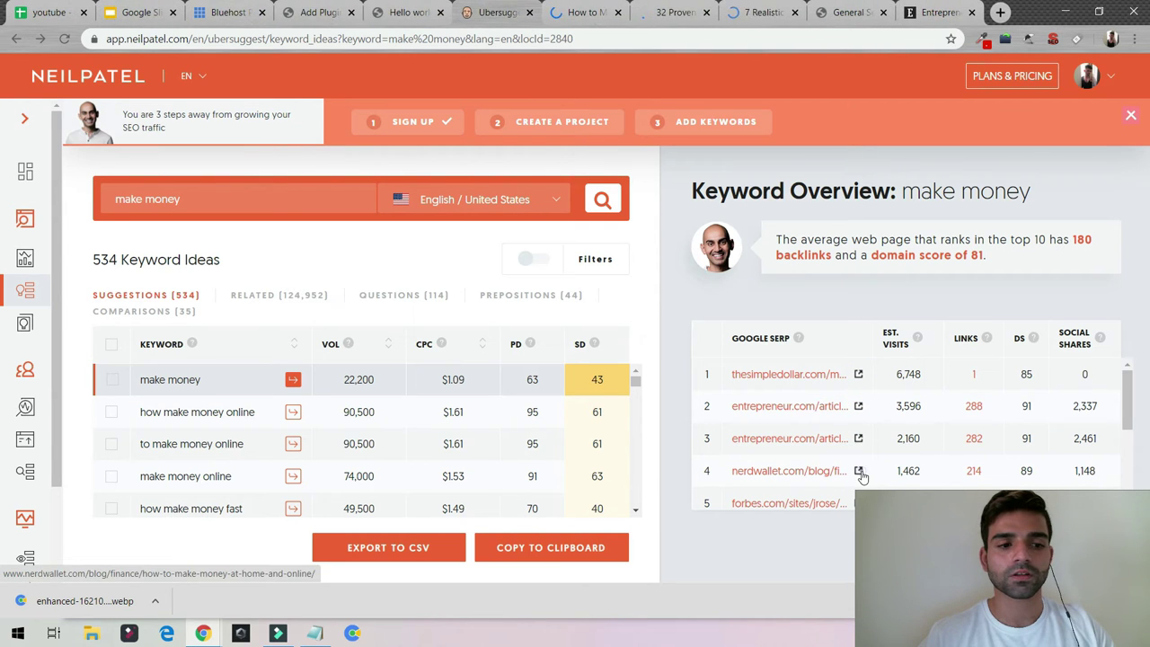
pyautogui.click(859, 471)
pyautogui.scroll(-5, 359, 440)
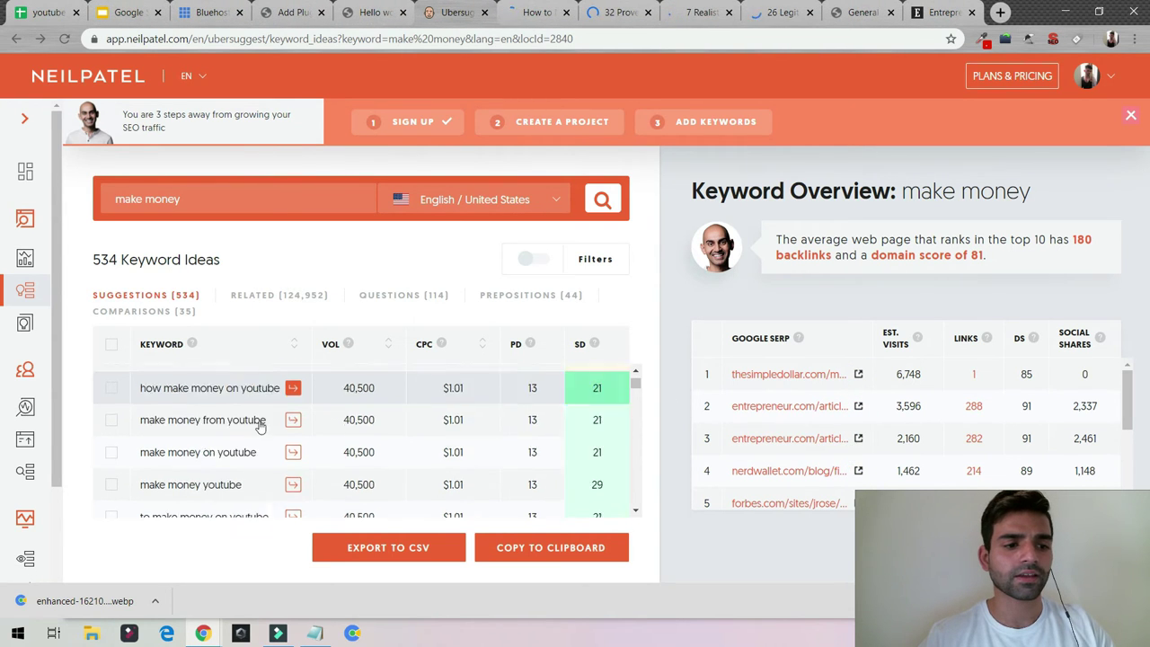
pyautogui.scroll(2, 360, 440)
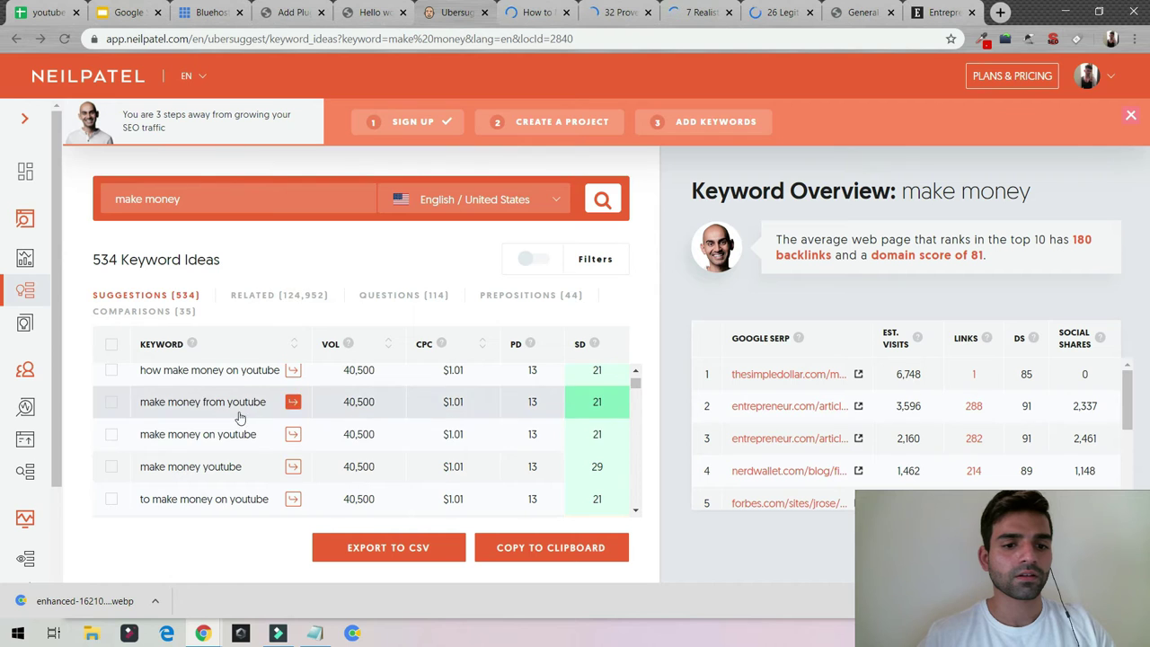
# Close the opened article tabs along with the General Settings and Entrepreneur tabs
pyautogui.click(566, 12)
pyautogui.click(566, 13)
pyautogui.click(566, 13)
pyautogui.click(566, 12)
pyautogui.click(566, 13)
pyautogui.click(566, 13)
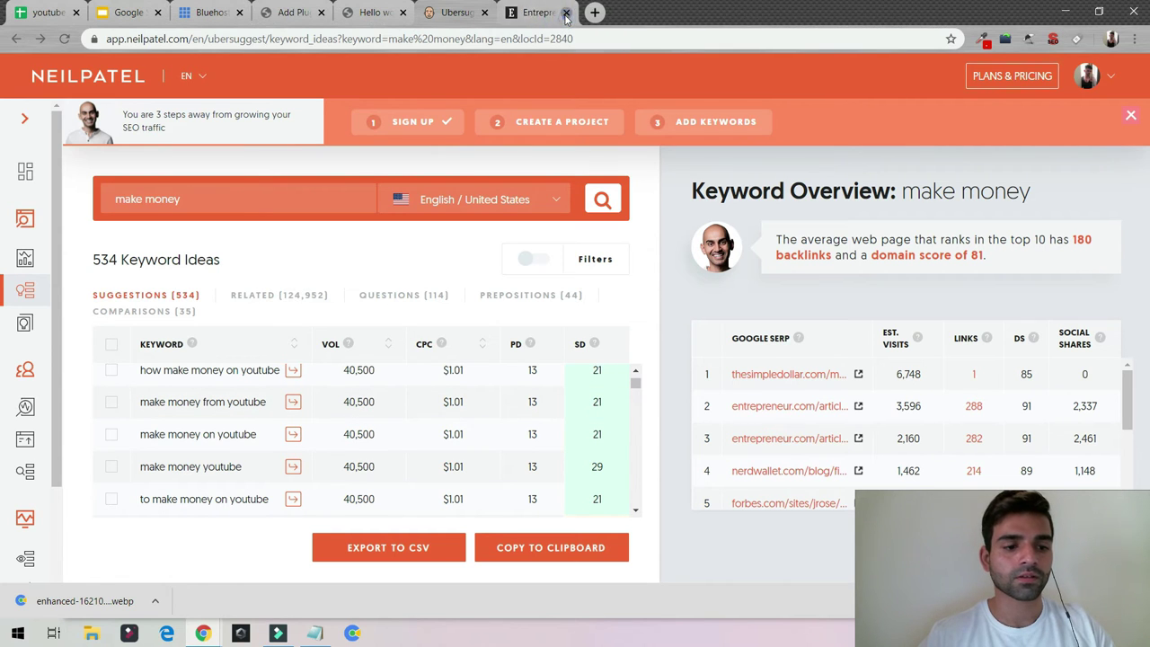
# Load the keyword overview for "make money on youtube" and open its Creator Academy, Hootsuite, HubSpot and Entrepreneur results in new tabs
pyautogui.click(213, 429)
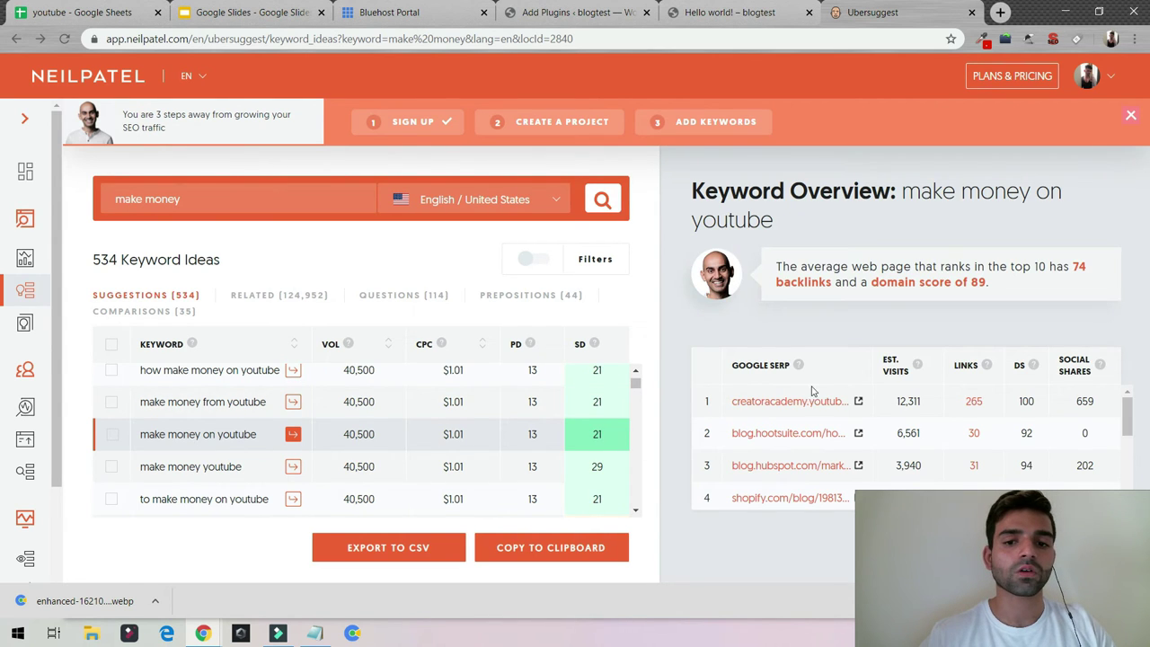
pyautogui.click(858, 401)
pyautogui.click(858, 433)
pyautogui.click(859, 465)
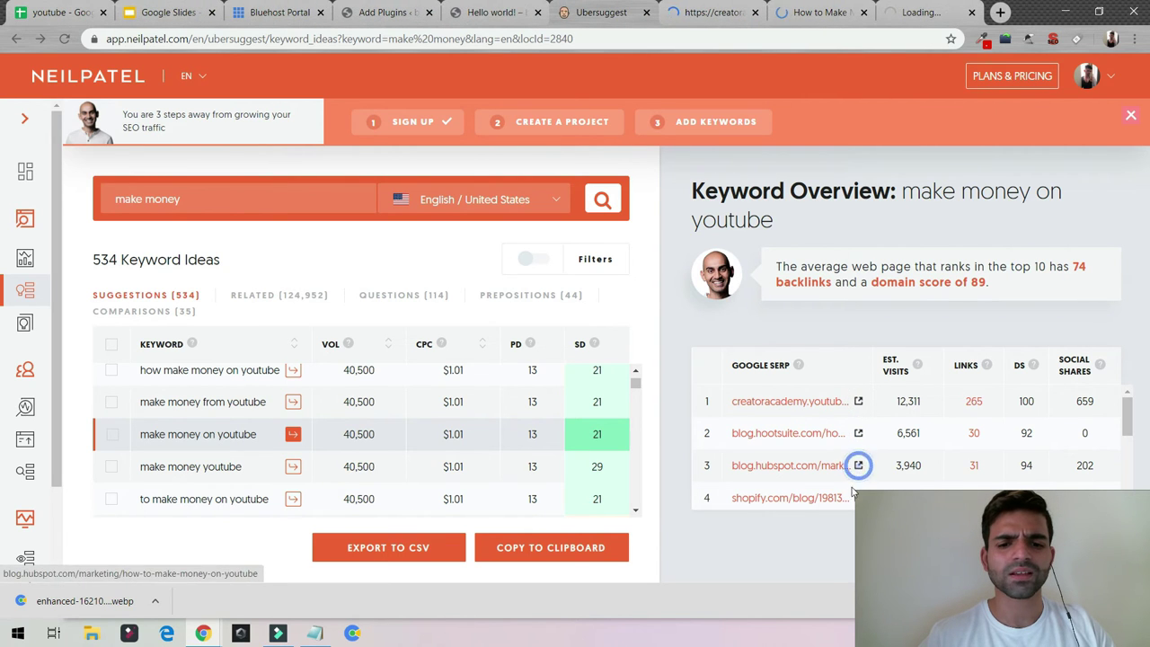
pyautogui.scroll(-2, 858, 409)
pyautogui.click(859, 413)
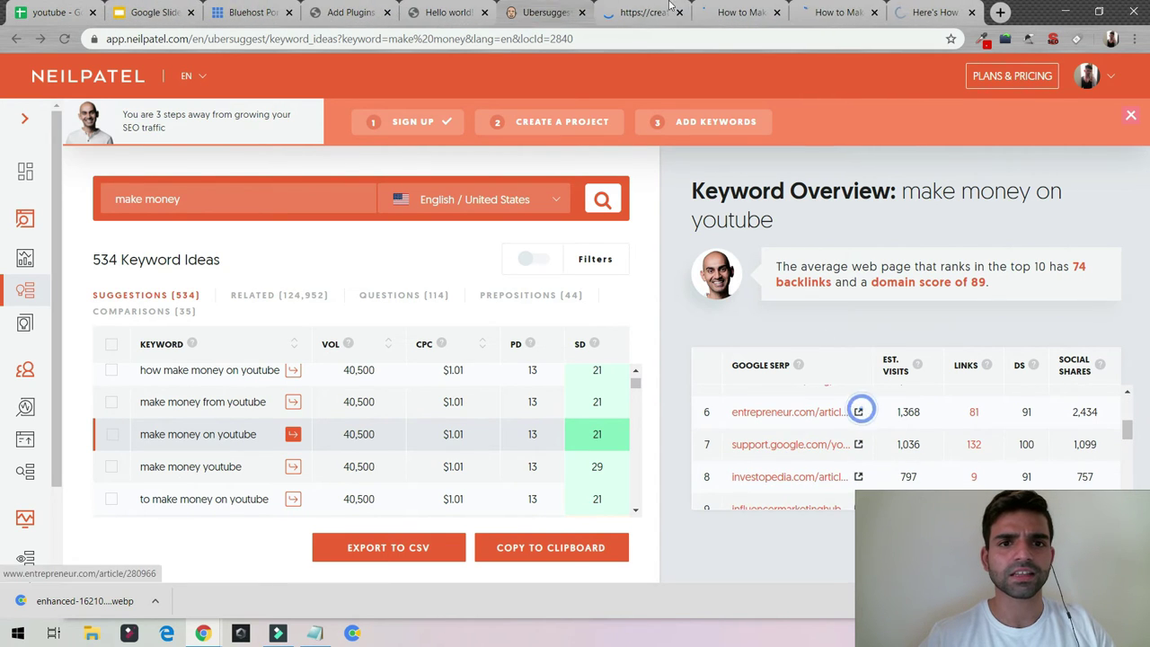
# Look through the YouTube Creator Academy page on making money and move on to the Hootsuite article
pyautogui.click(659, 12)
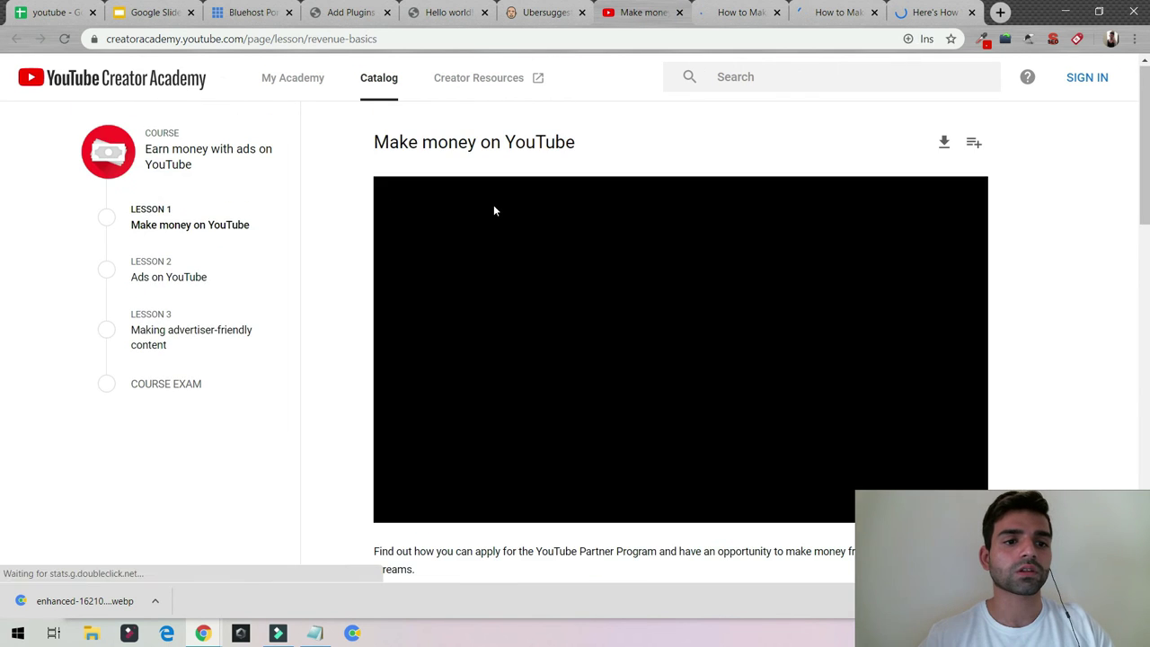
pyautogui.scroll(-15, 506, 362)
pyautogui.hotkey('ctrl', 'Tab')
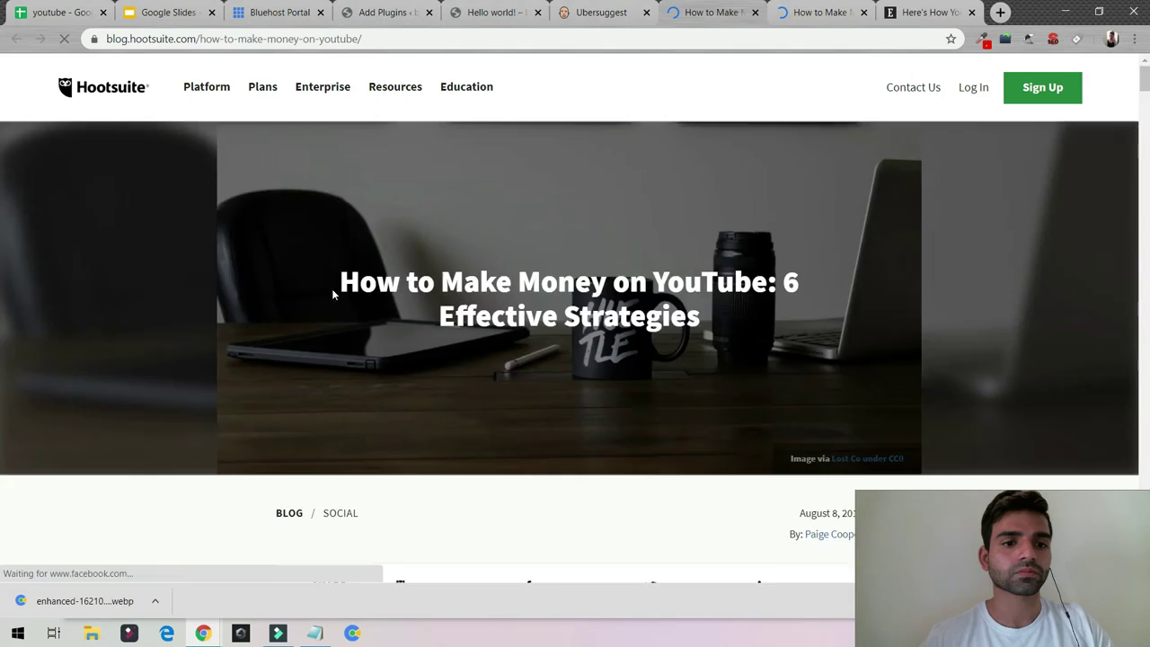
# Examine the Hootsuite article "How to Make Money on YouTube: 6 Effective Strategies" for its length, headings, images and links
pyautogui.scroll(-20, 413, 296)
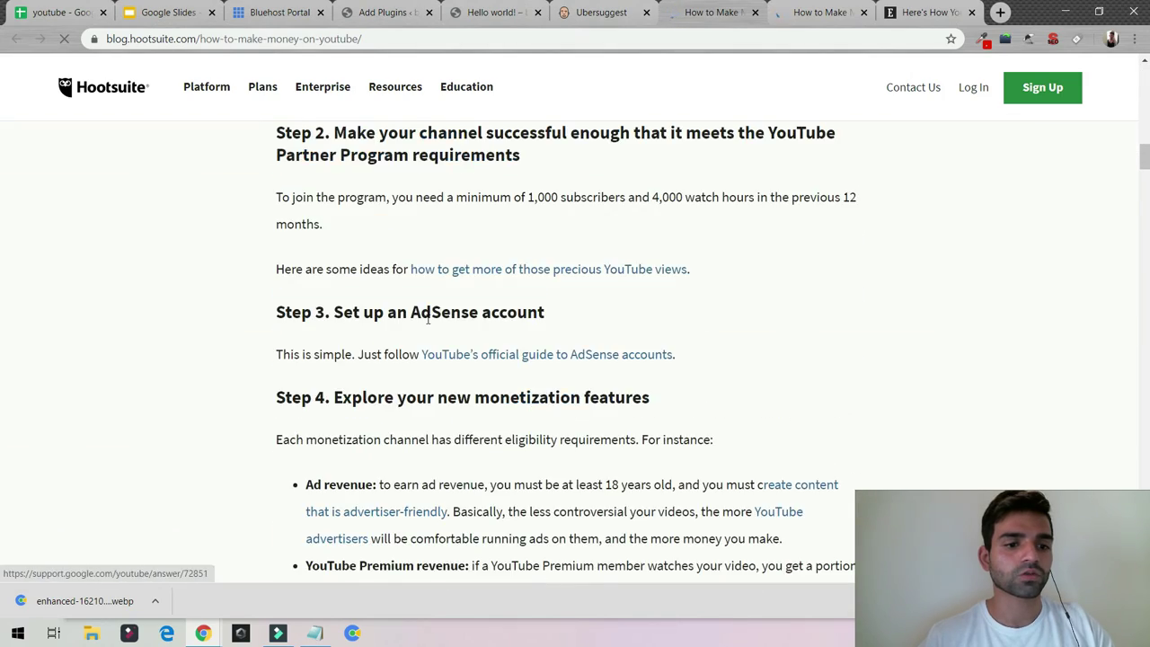
pyautogui.scroll(-5, 269, 125)
pyautogui.moveTo(263, 89)
pyautogui.scroll(-8, 342, 179)
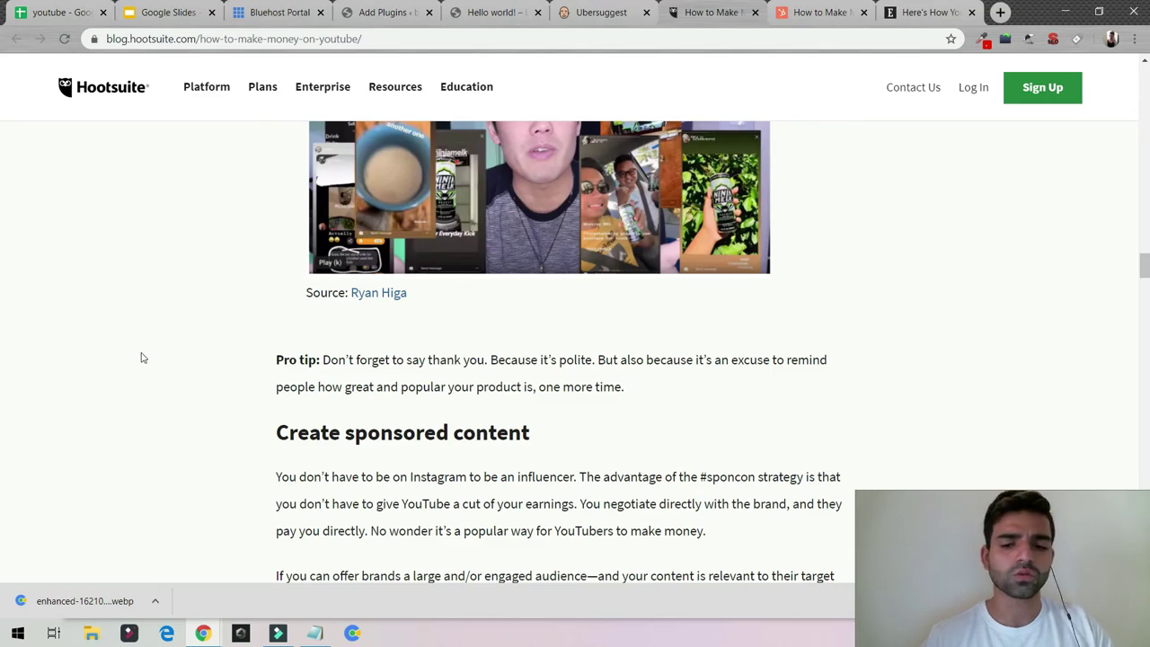
pyautogui.scroll(-5, 141, 411)
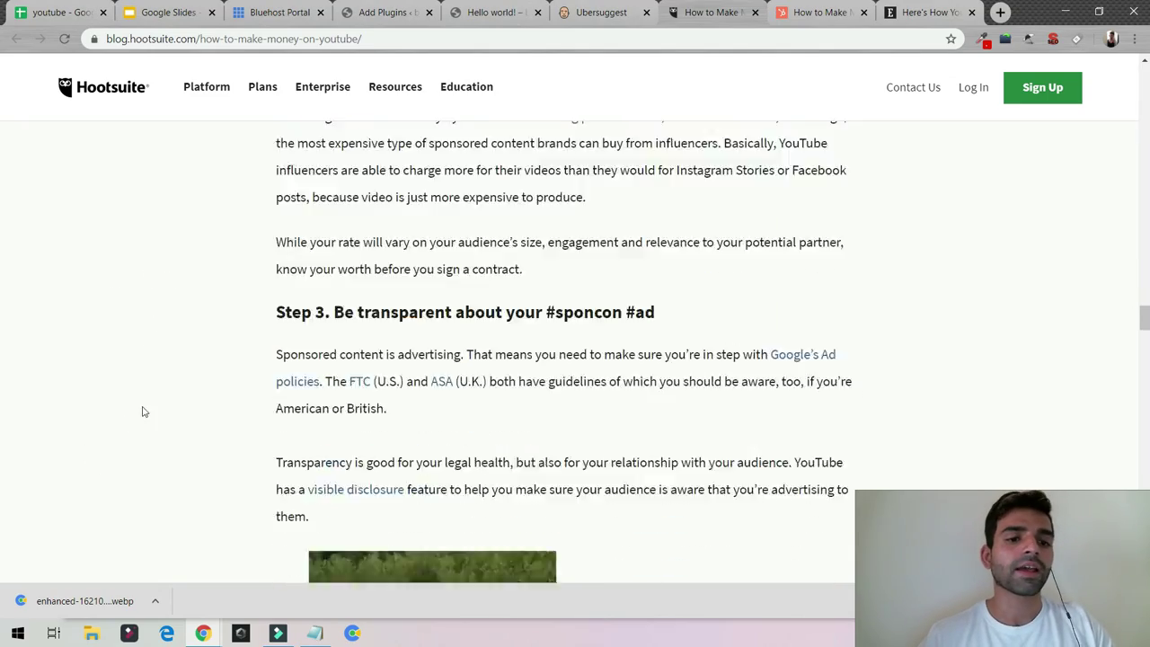
pyautogui.scroll(10, 177, 403)
pyautogui.scroll(20, 179, 392)
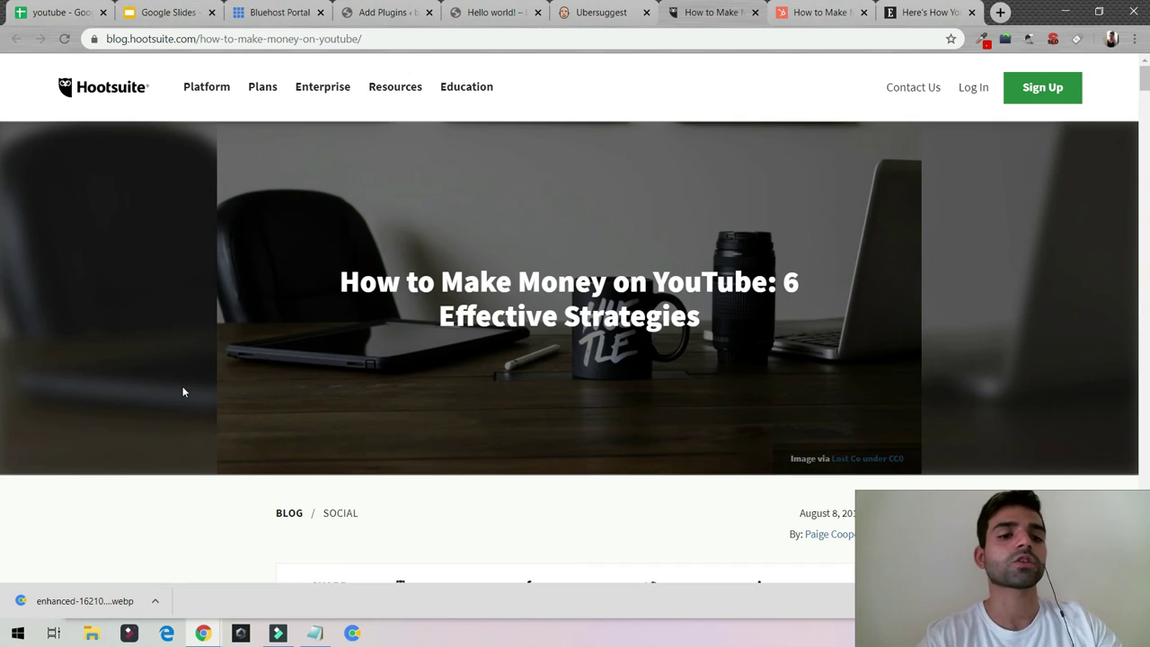
pyautogui.scroll(-20, 182, 392)
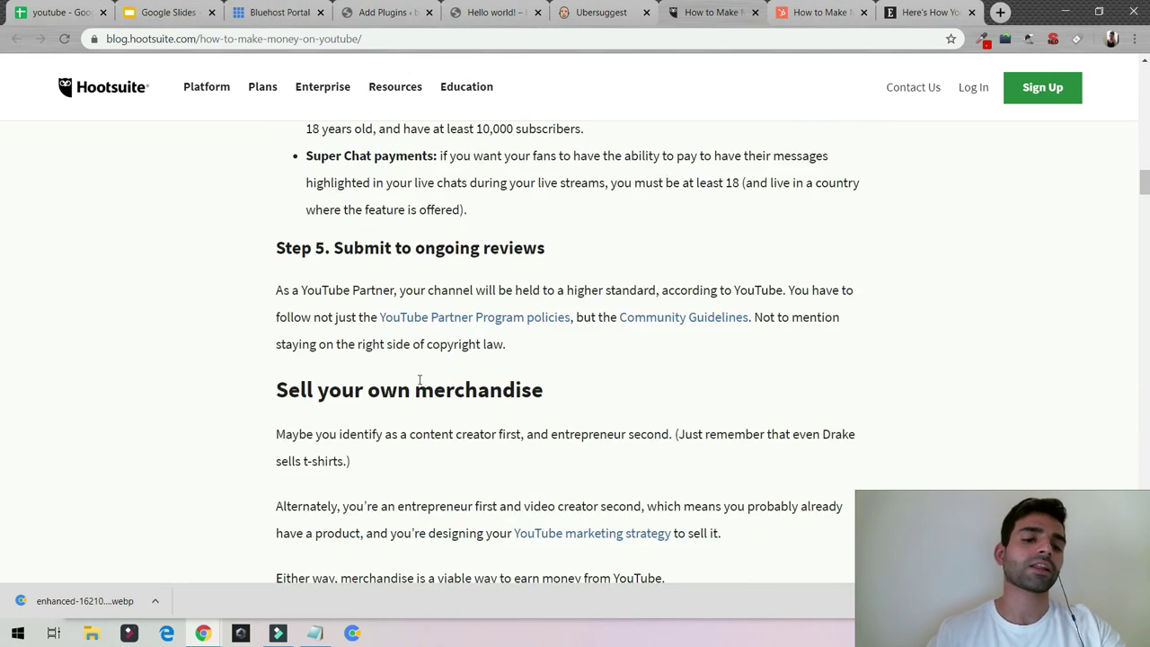
pyautogui.scroll(-8, 419, 380)
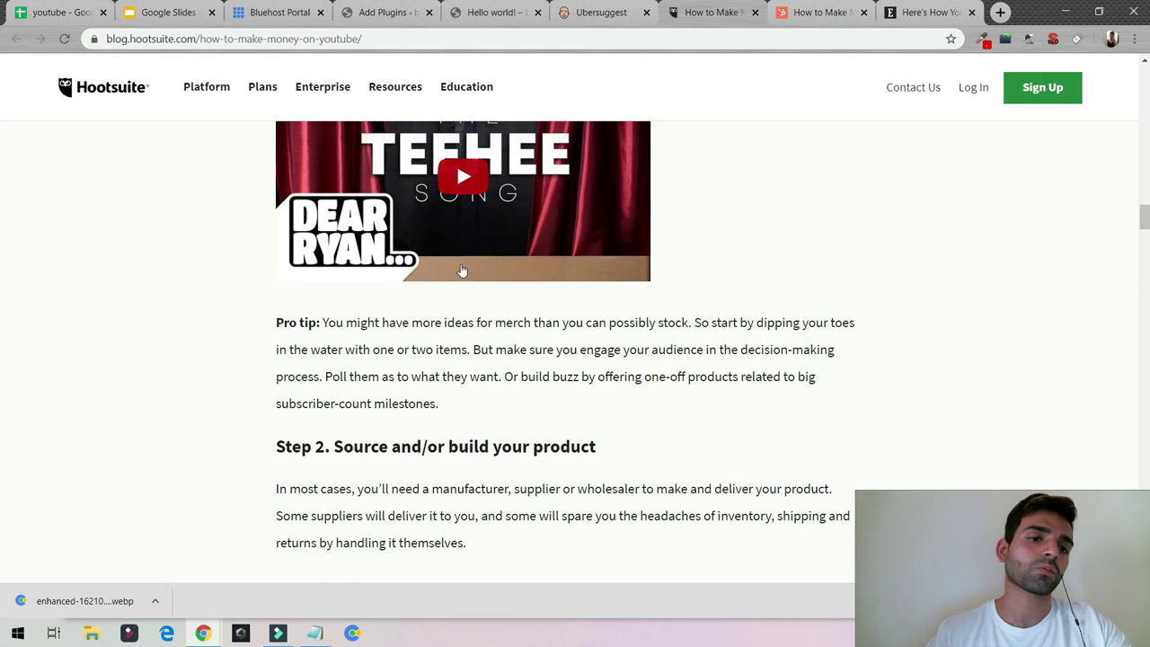
pyautogui.scroll(-5, 455, 283)
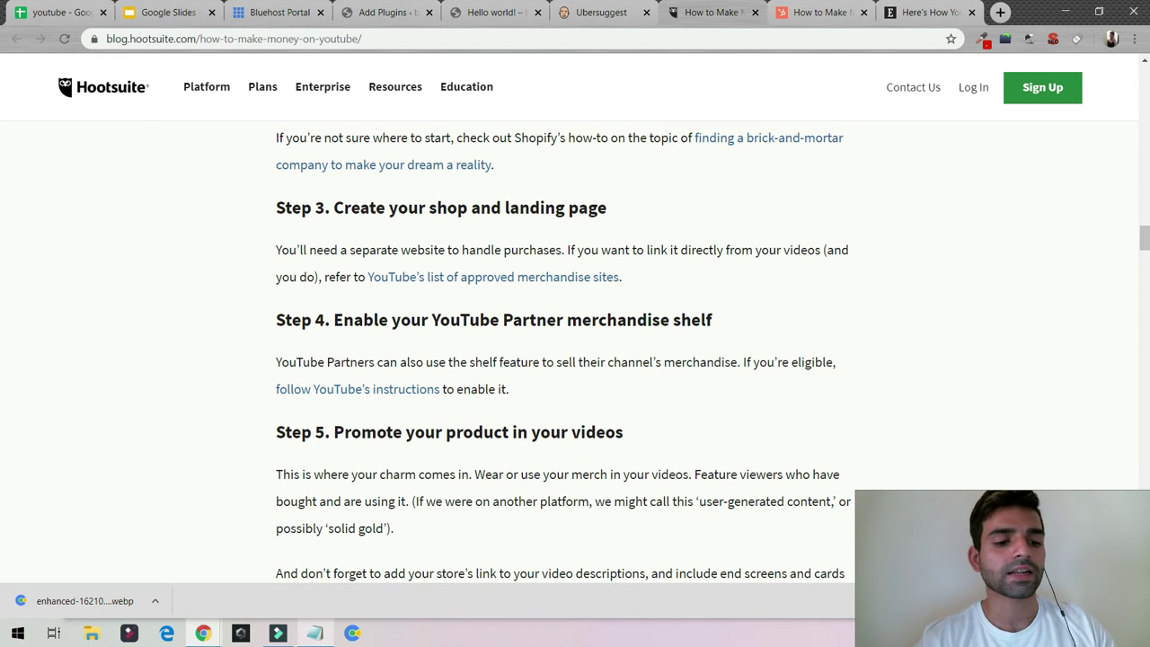
# Switch to Notepad and add the line "1000- 2000 words" below the blog post notes
pyautogui.click(317, 634)
pyautogui.press('Return')
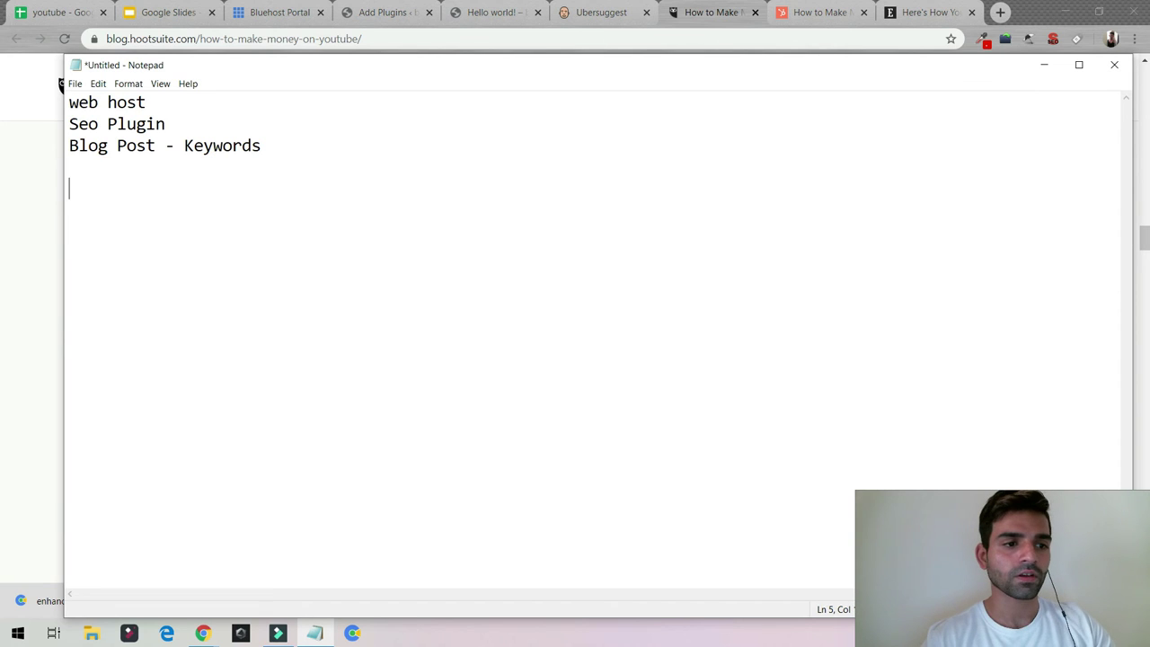
pyautogui.write('1000- 200')
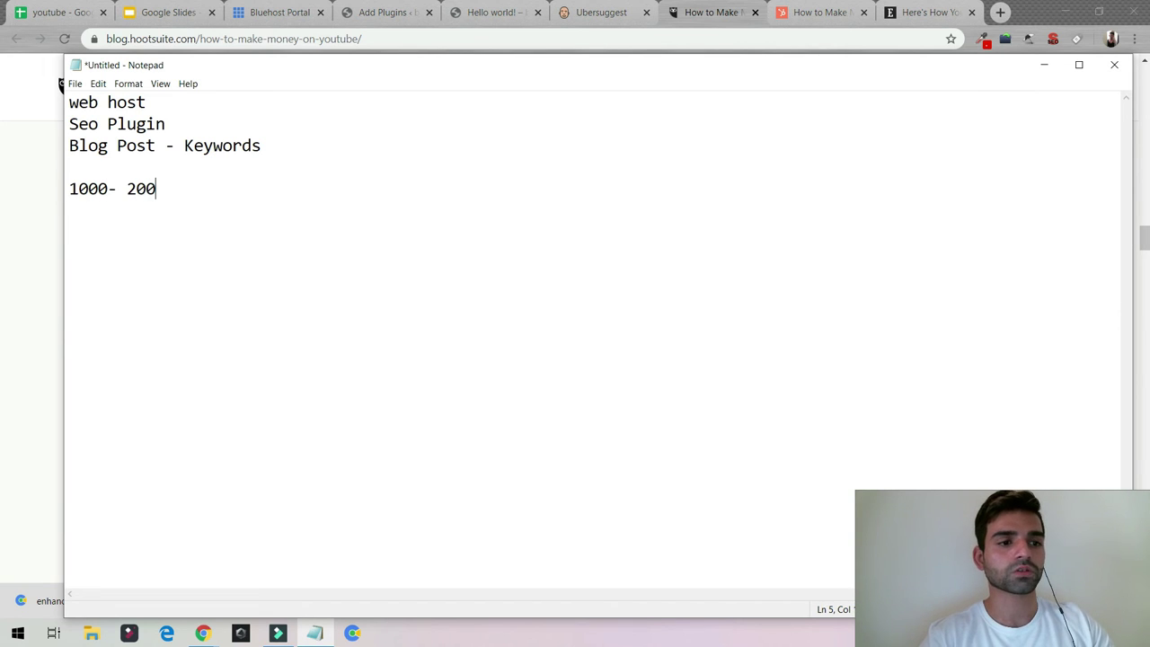
pyautogui.write('0kcon')
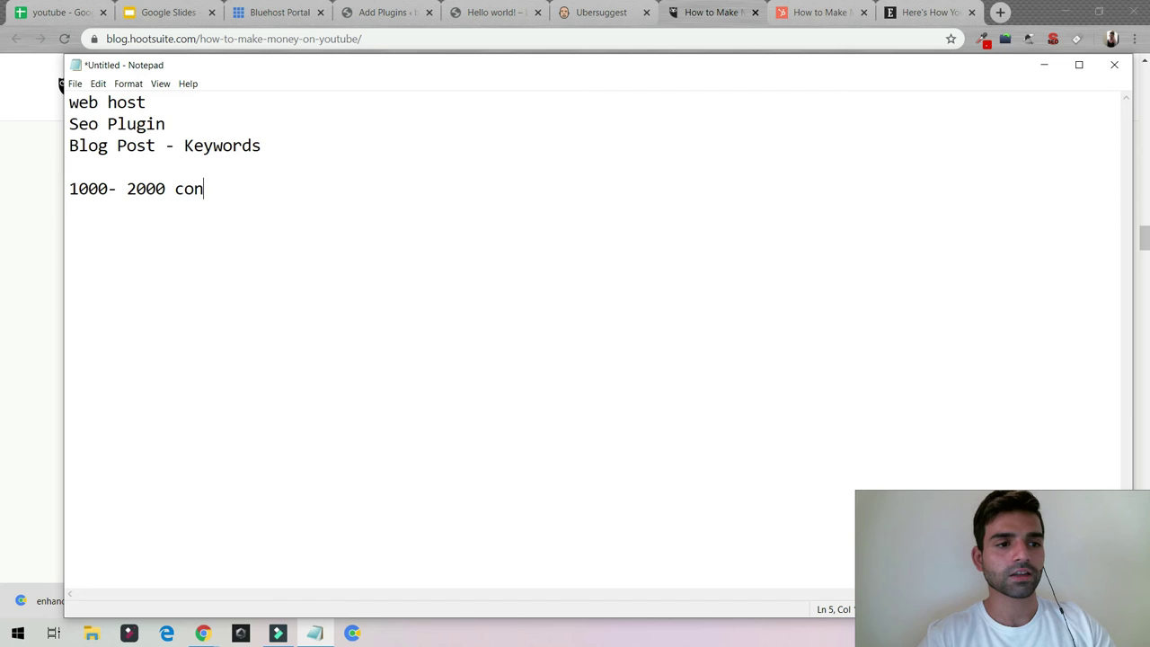
pyautogui.press('BackSpace')
pyautogui.press('BackSpace')
pyautogui.press('BackSpace')
pyautogui.write('w')
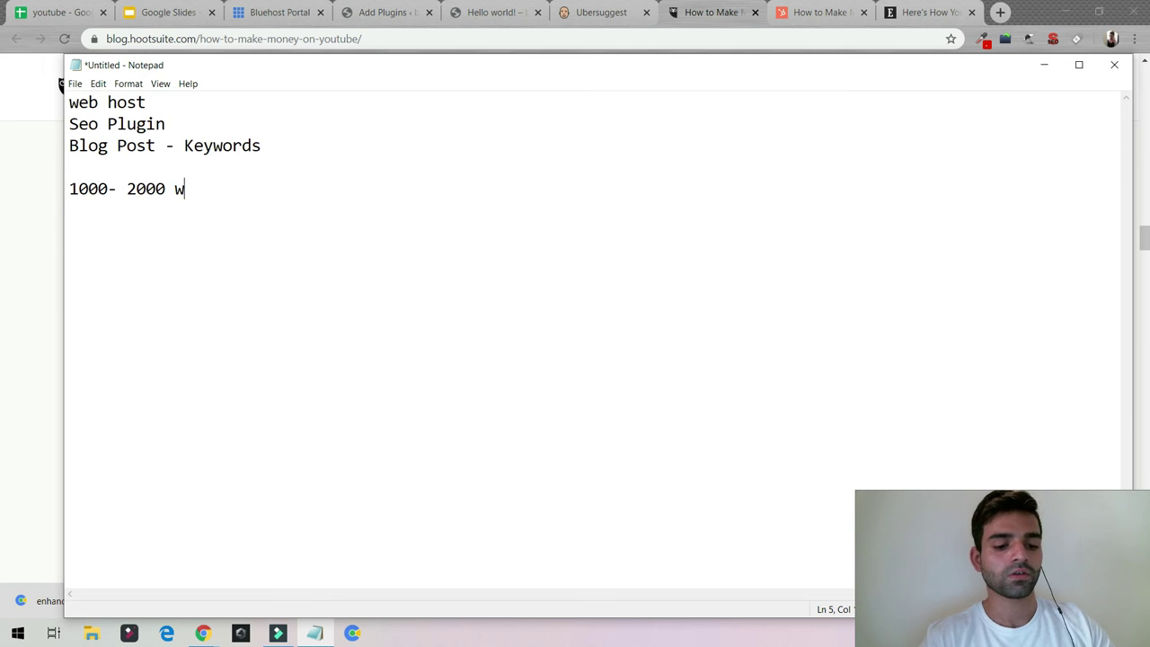
pyautogui.write('ords ')
# Add the lines "Outbound link - wikipedia" and "inbound - interlink" to the notes
pyautogui.write('O')
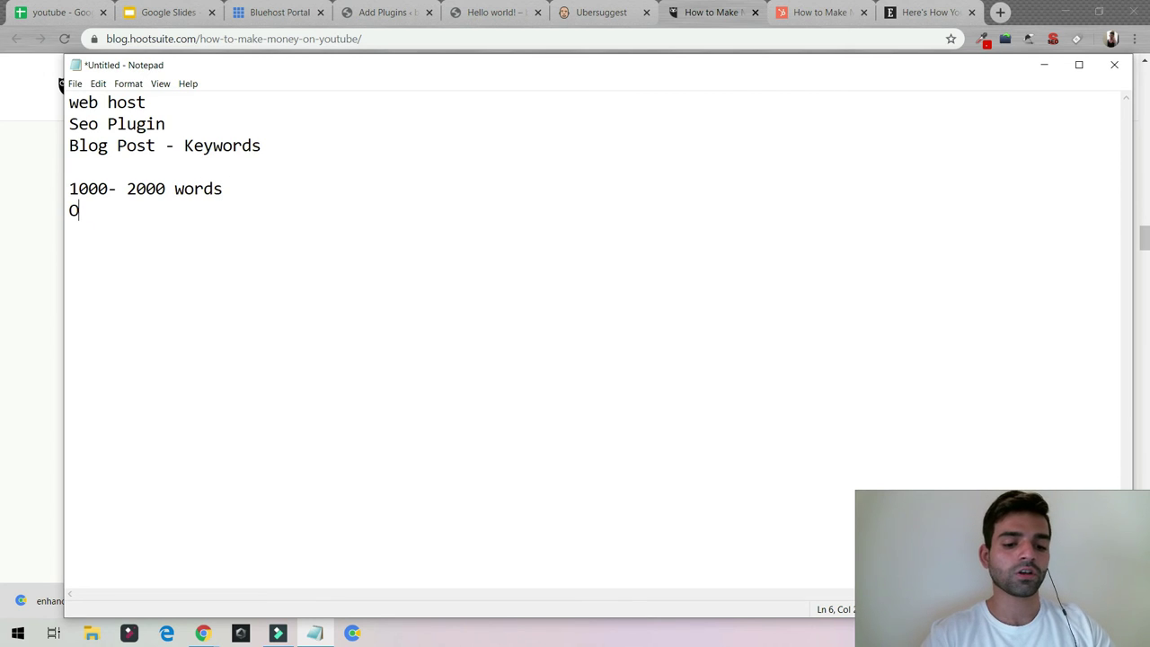
pyautogui.write('utbound')
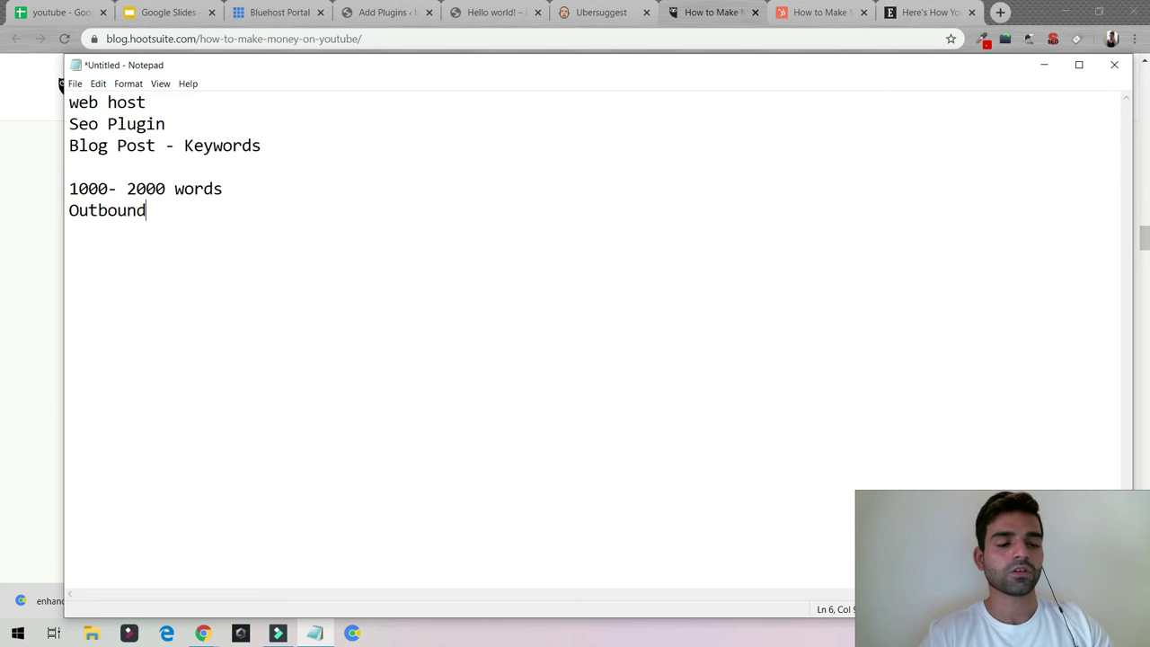
pyautogui.write(' link')
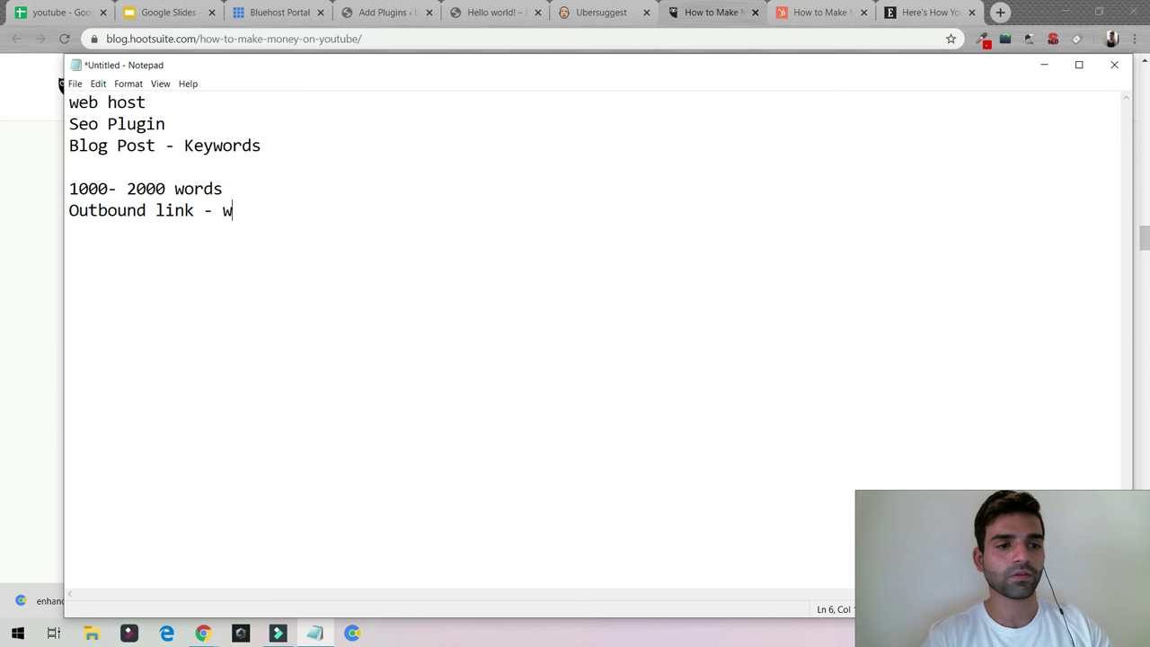
pyautogui.write('- wikipedia')
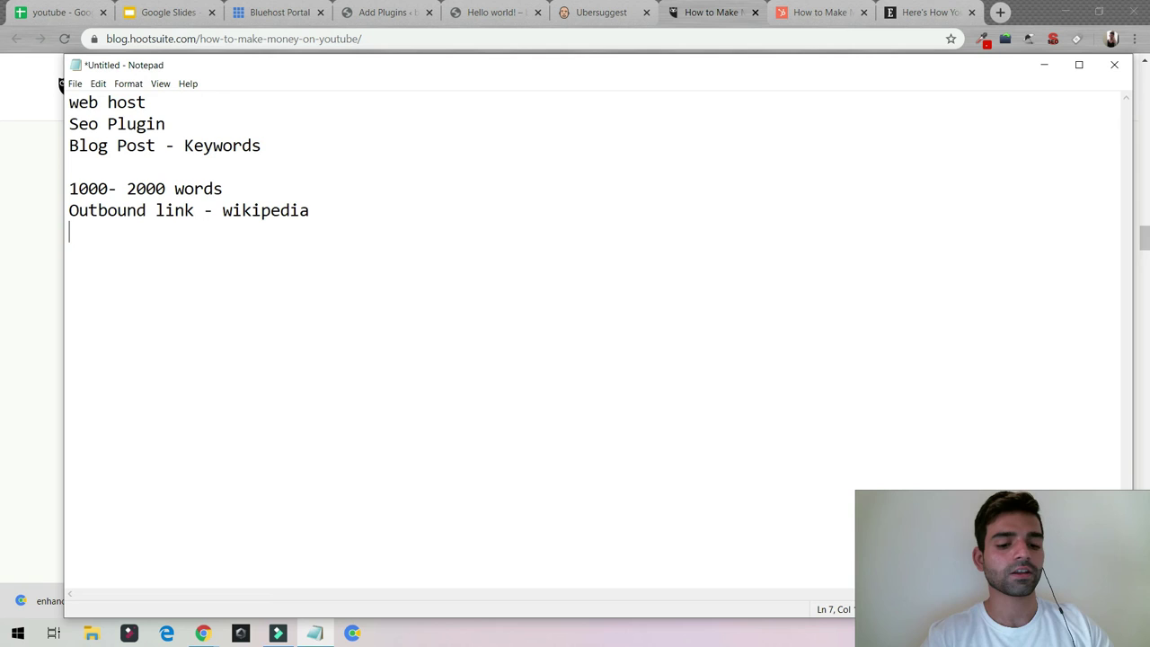
pyautogui.write('inbound -')
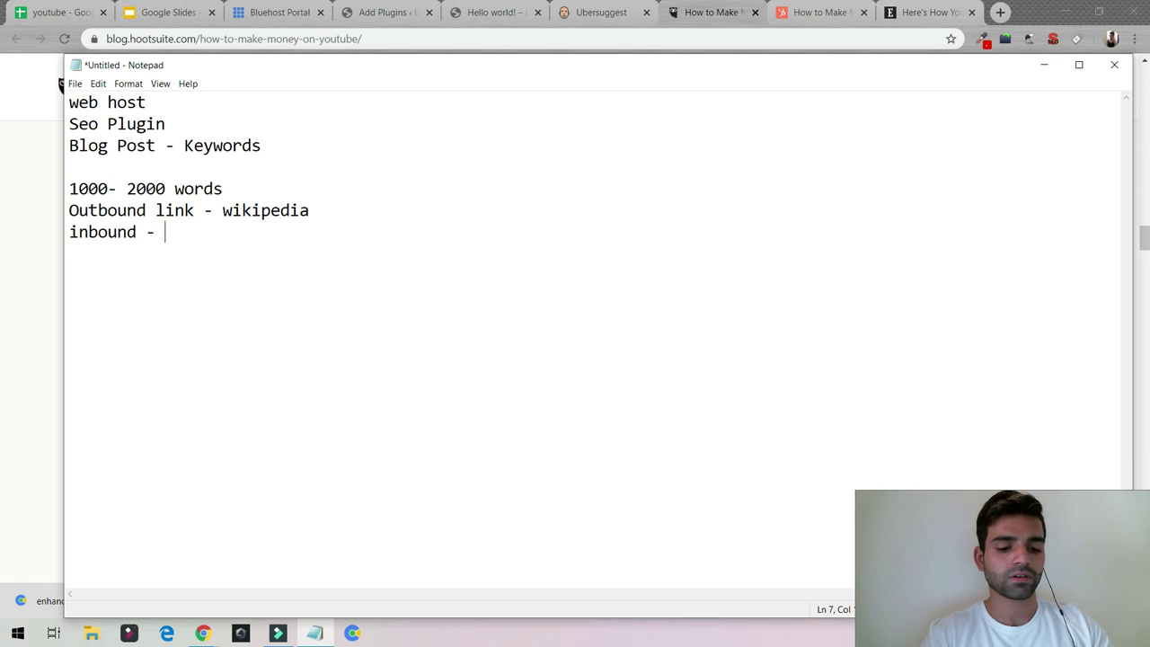
pyautogui.write(' interl')
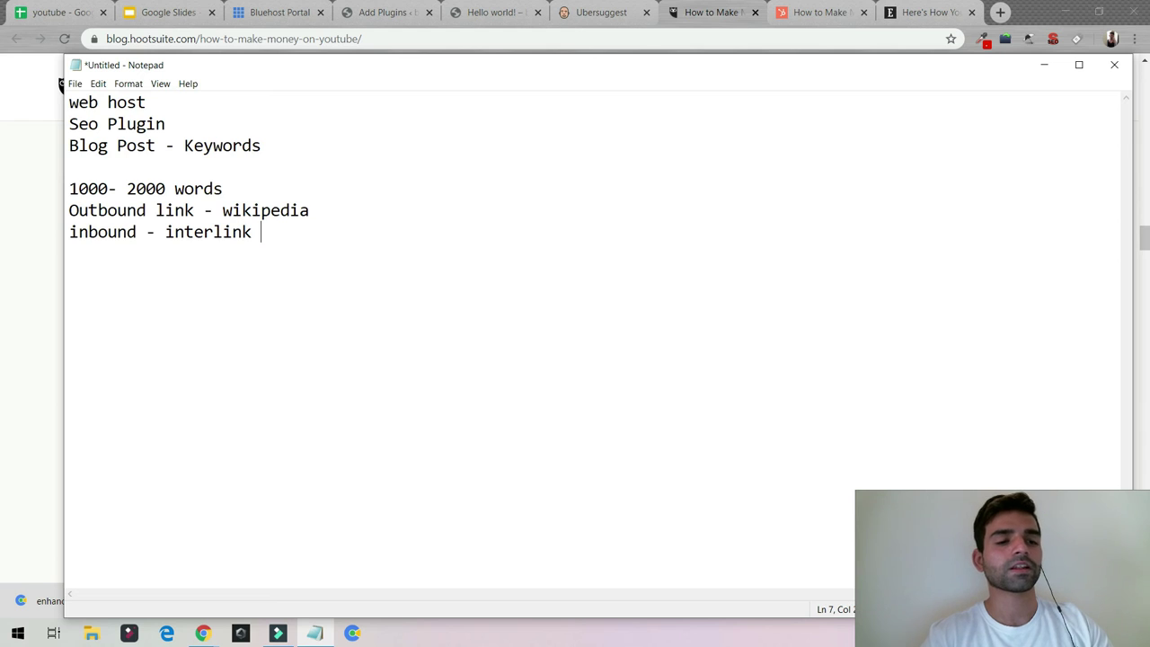
pyautogui.write('ink ')
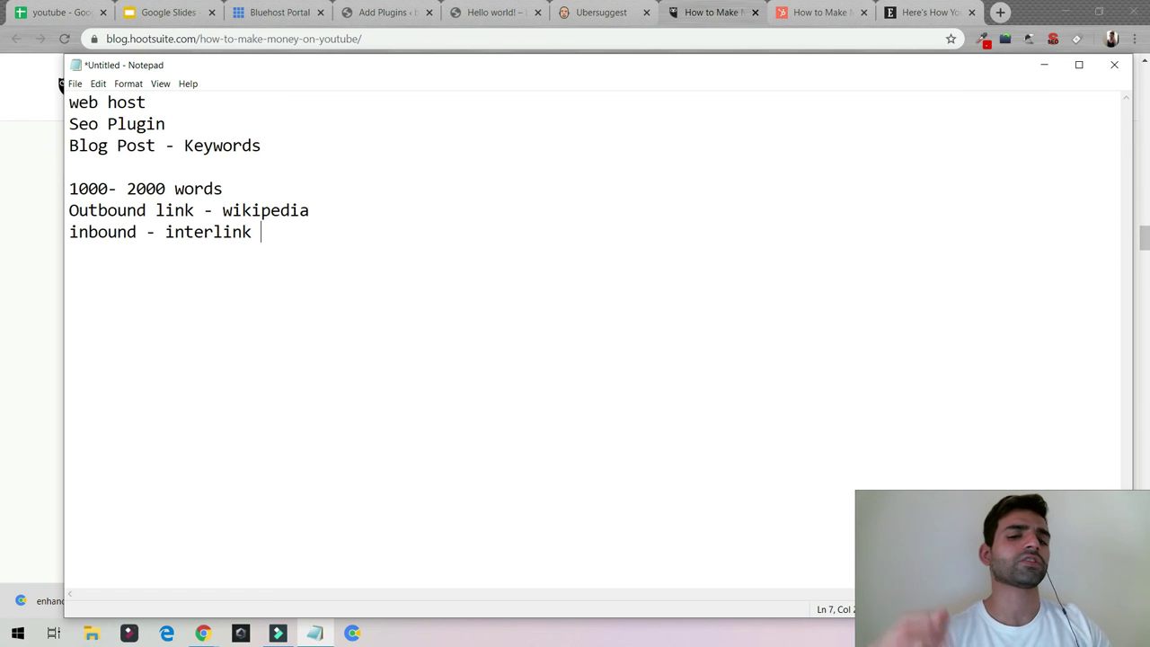
# Add the lines "images" and "simpe easy" to the end of the notes
pyautogui.write('i')
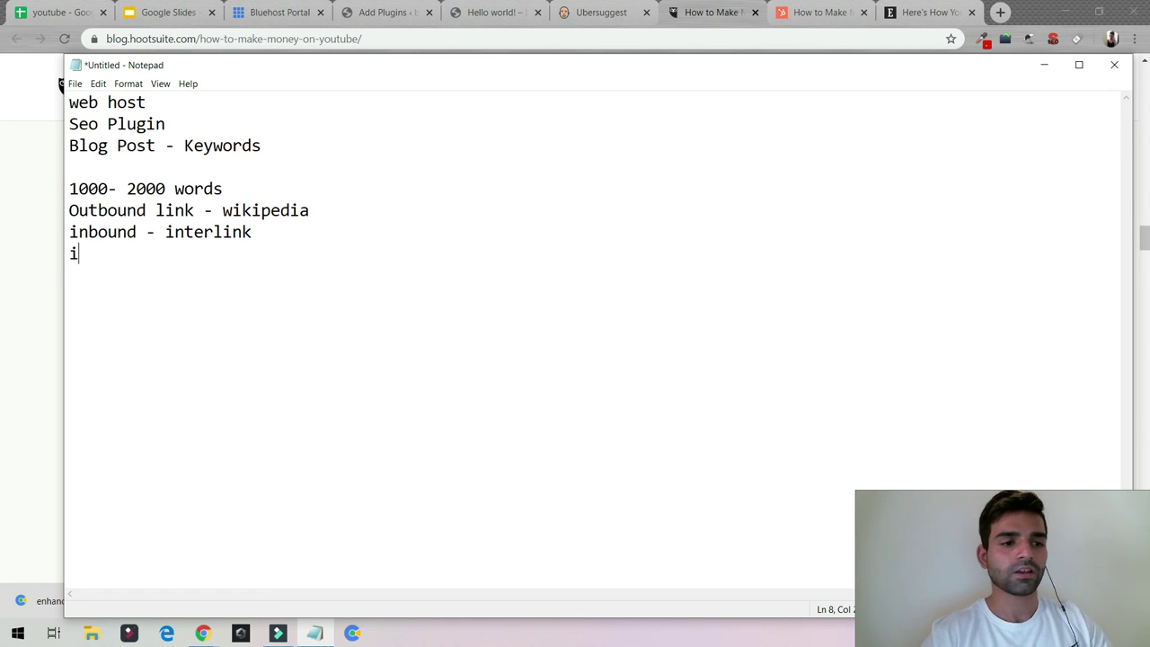
pyautogui.write('magg')
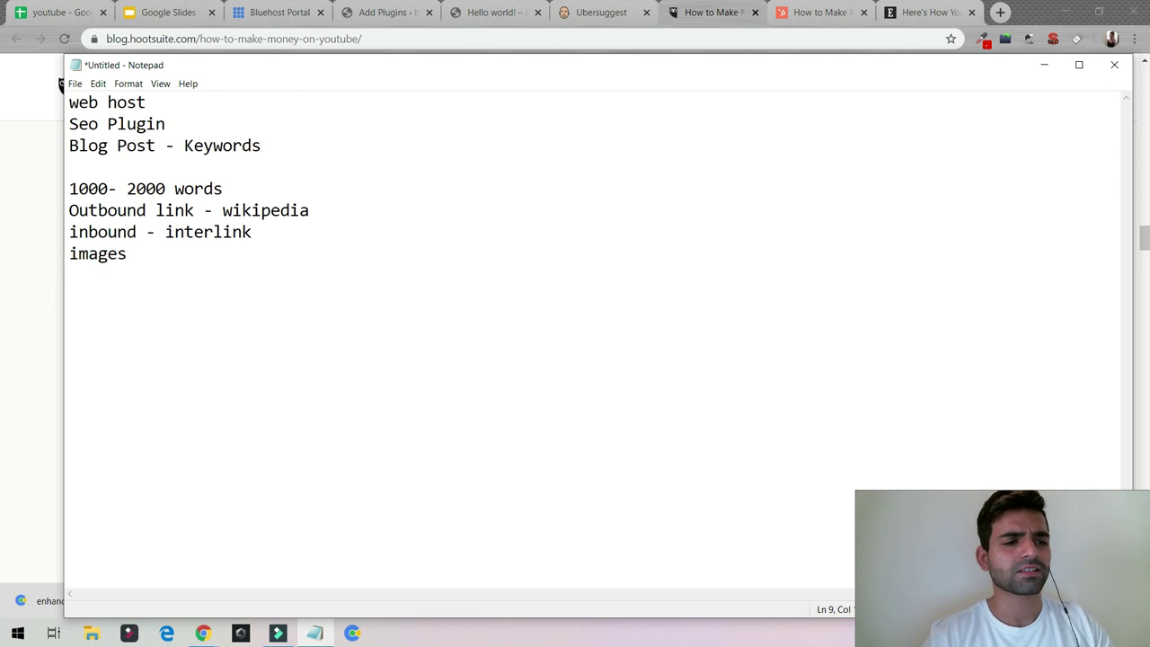
pyautogui.write('simpe easy')
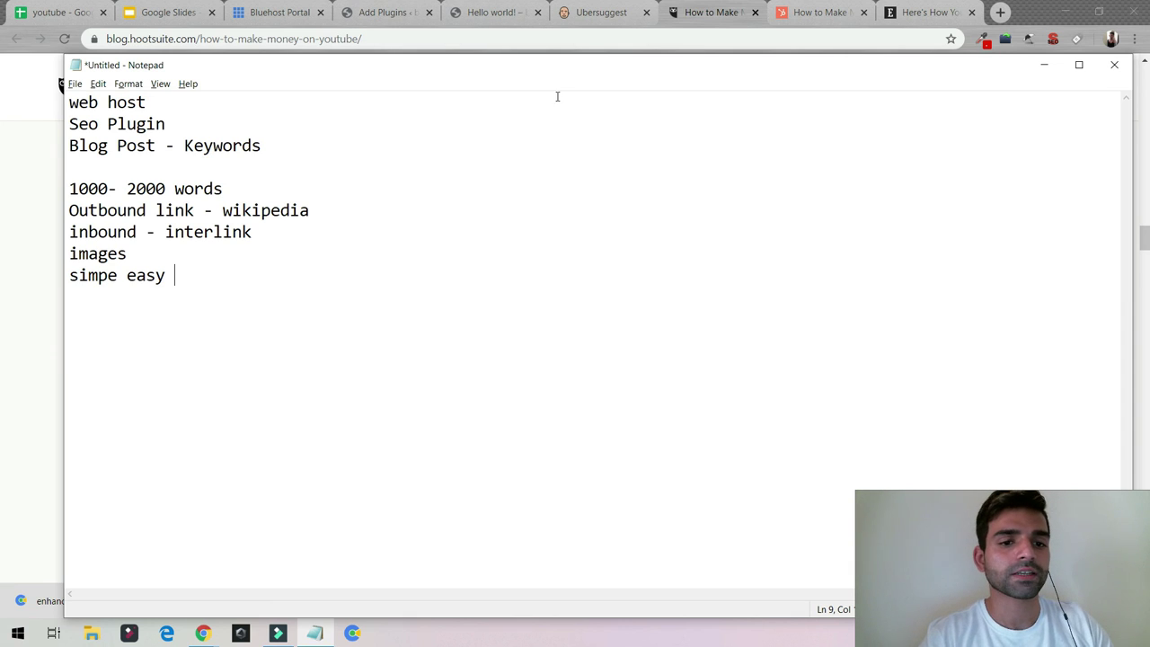
# Switch back to Chrome and open the Free Training page of the WordPress tutorial website
pyautogui.hotkey('alt', 'Tab')
pyautogui.press('Tab')
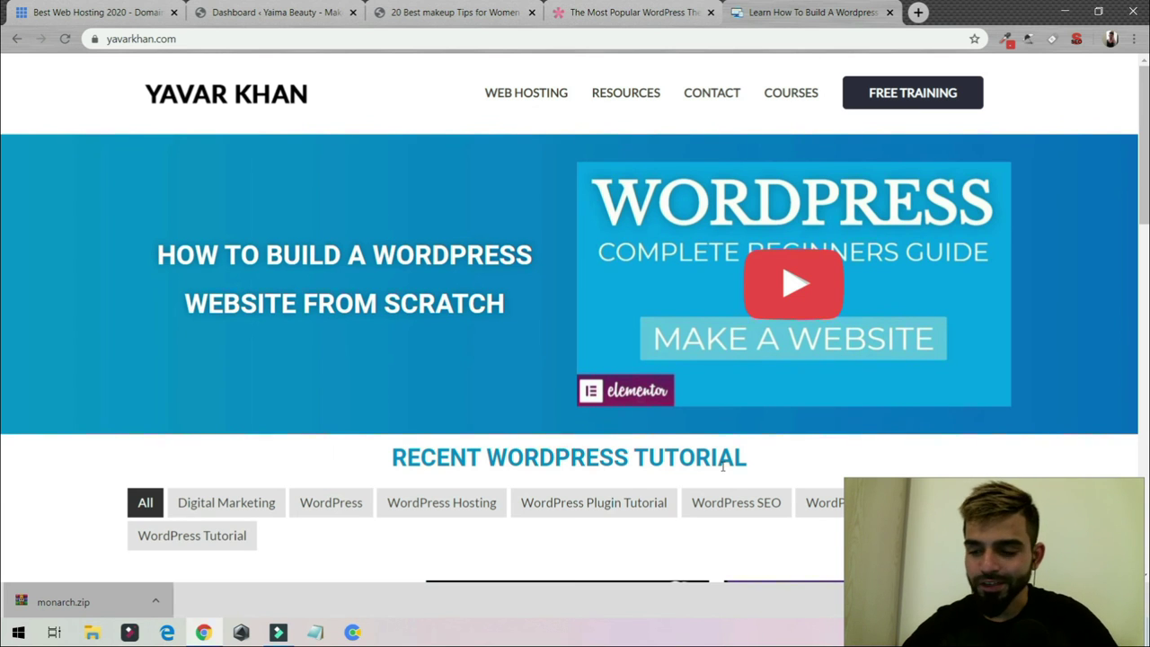
pyautogui.click(922, 104)
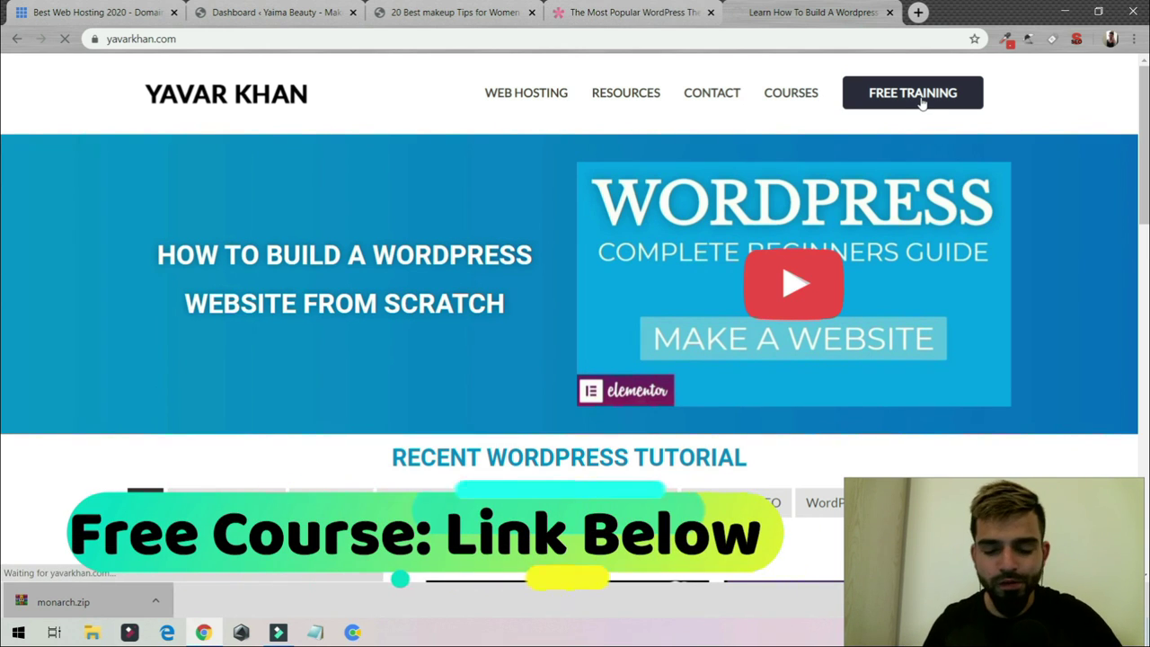